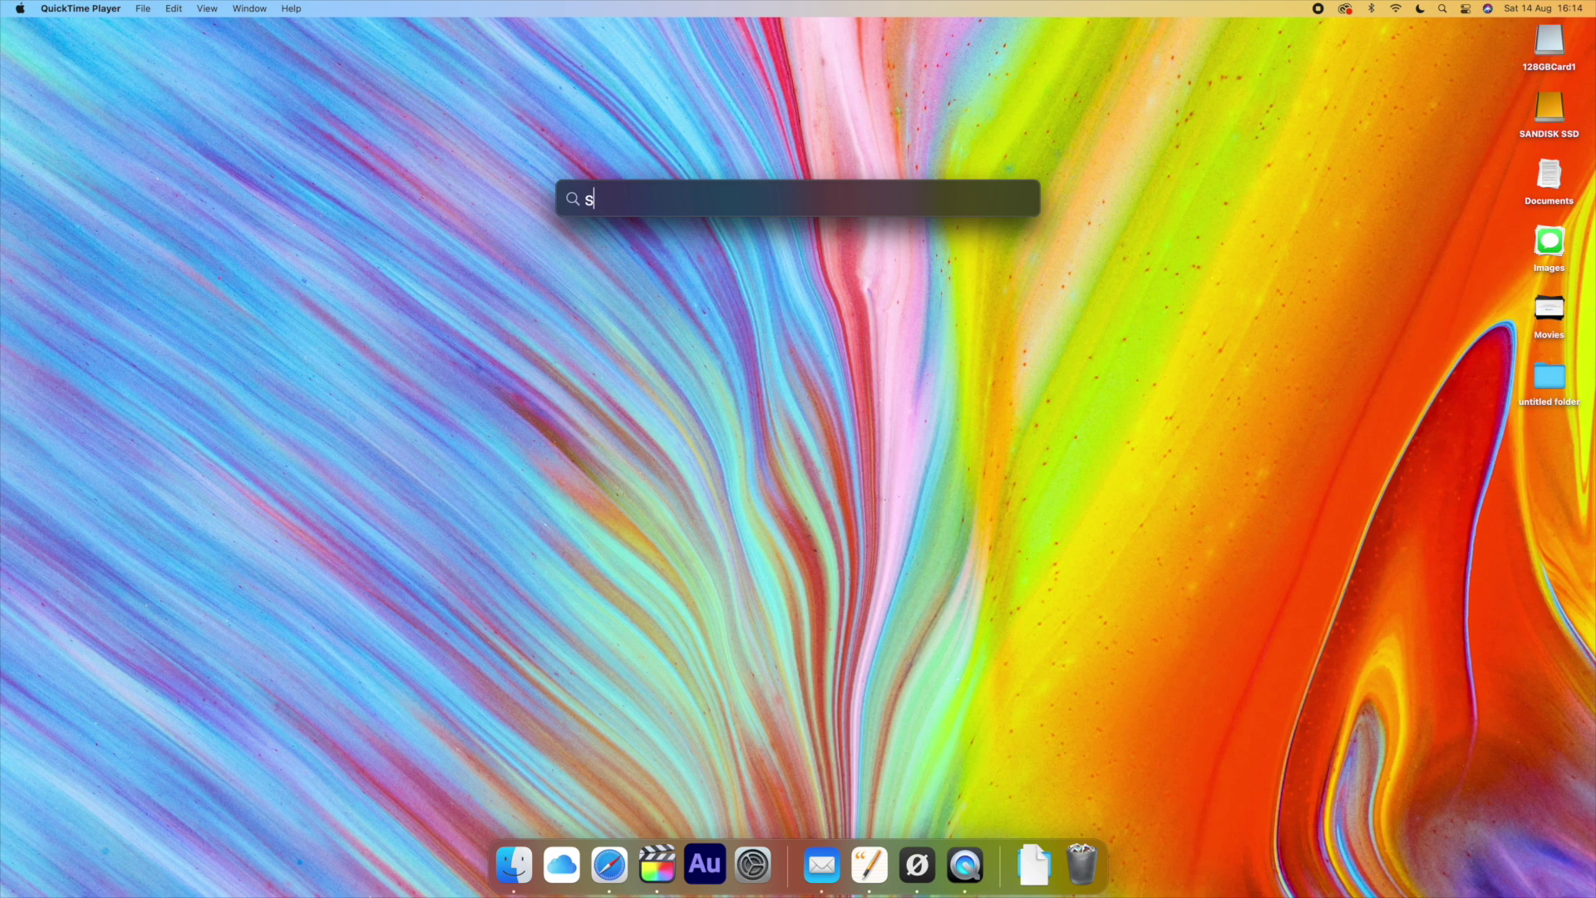
text(ys)
- Launch System Preferences from Spotlight and show the Apple ID iCloud pane with 200 GB storage
key(Return)
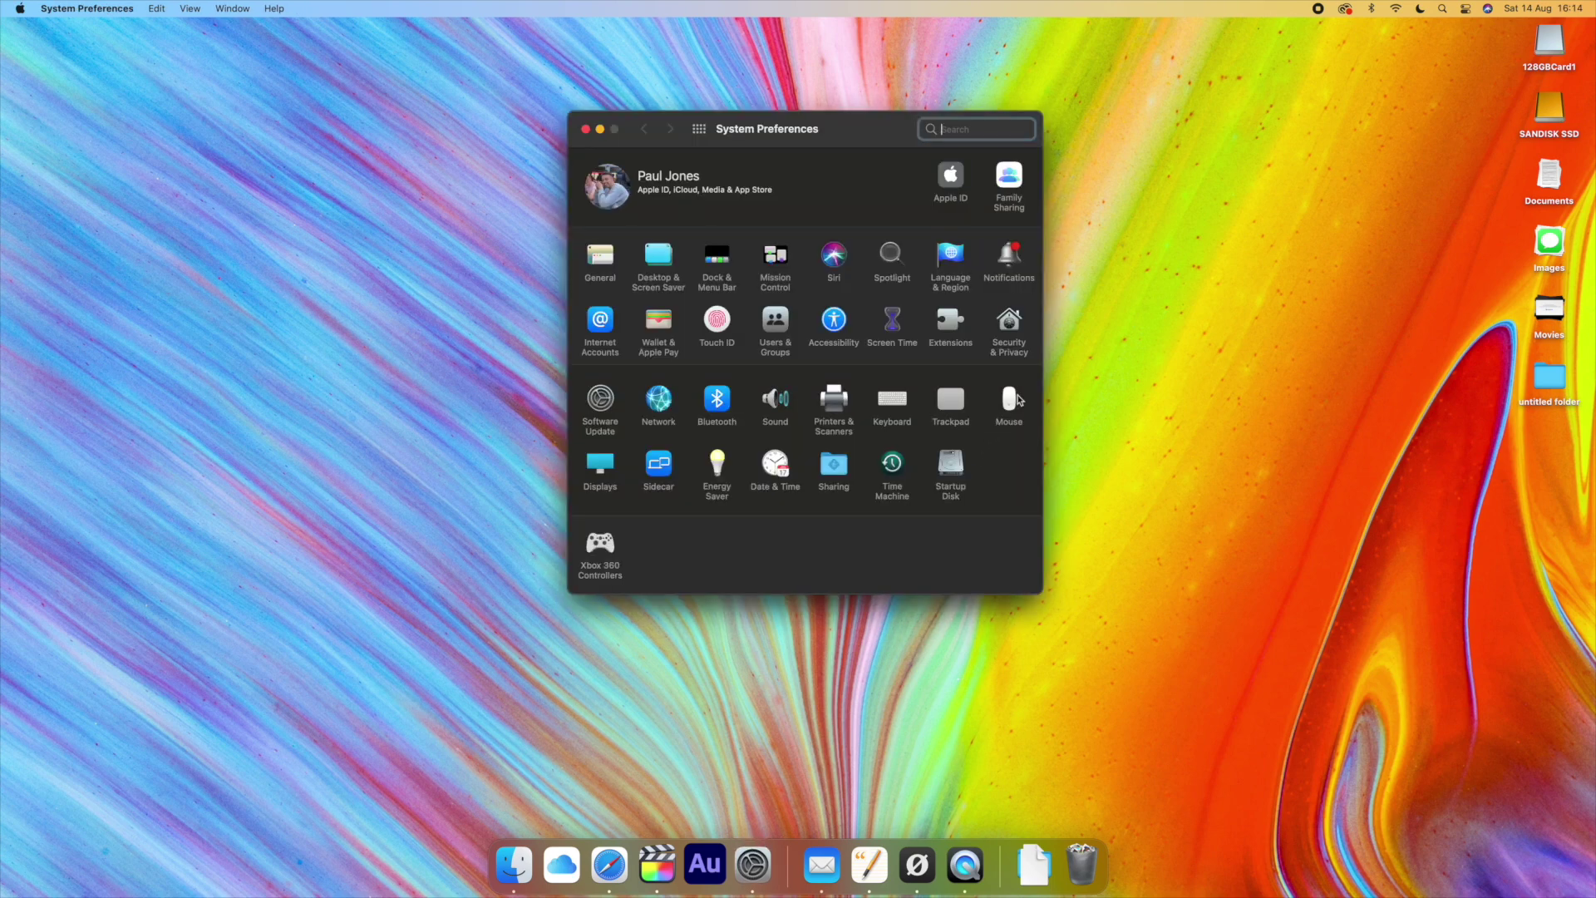
click(950, 174)
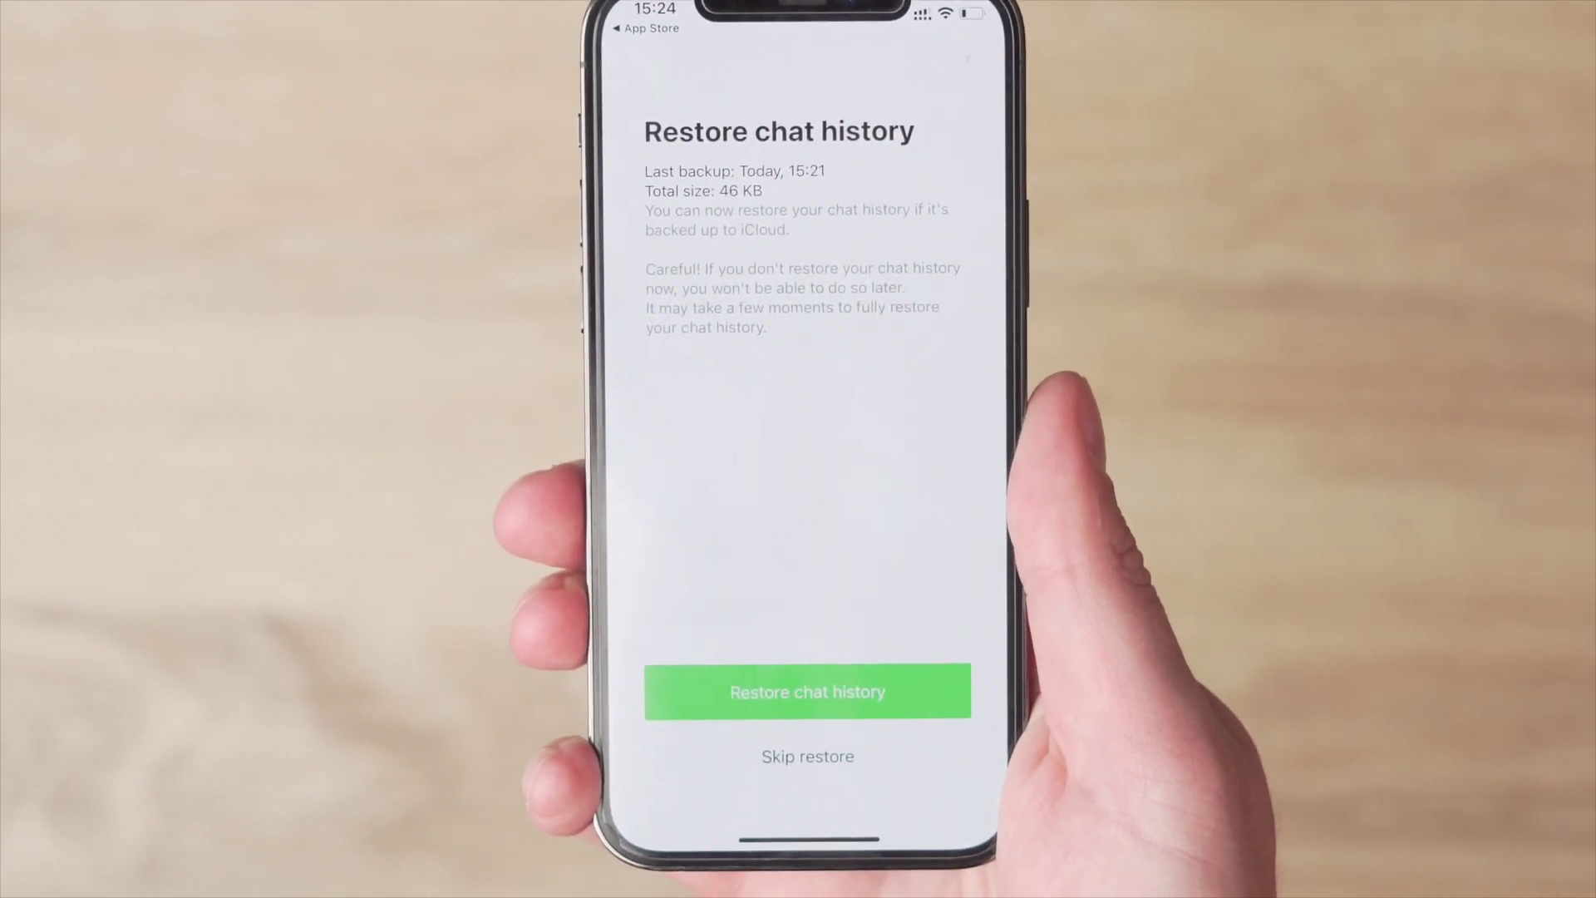
- Start restoring LINE's chat history from the iCloud backup
click(808, 690)
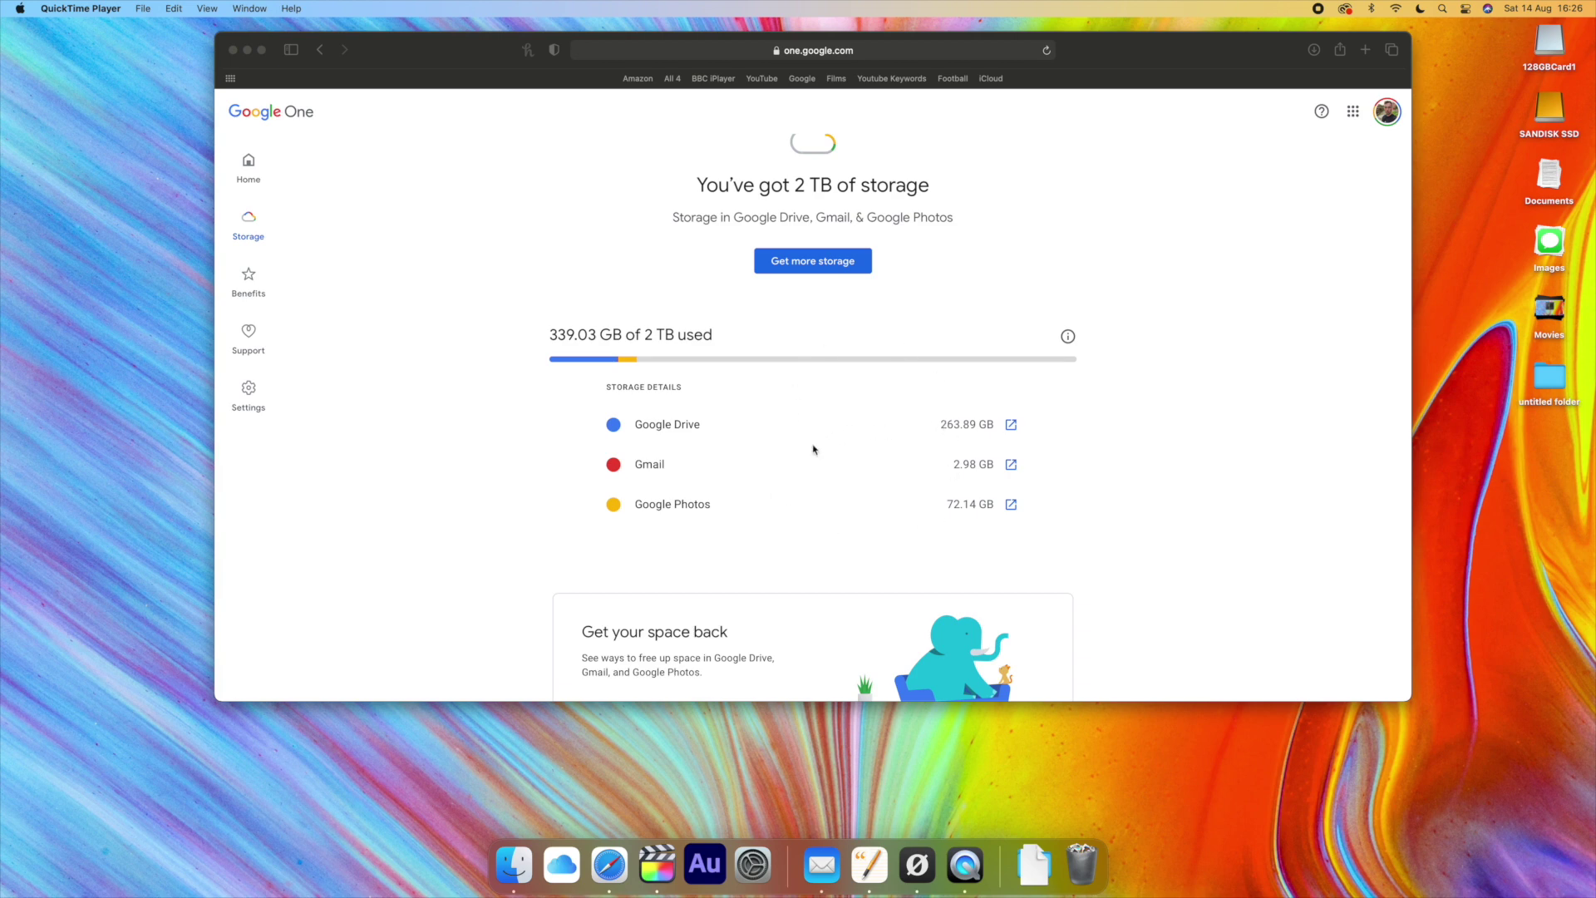
scroll(813, 449, up, 1)
scroll(813, 450, up, 1)
scroll(814, 448, up, 1)
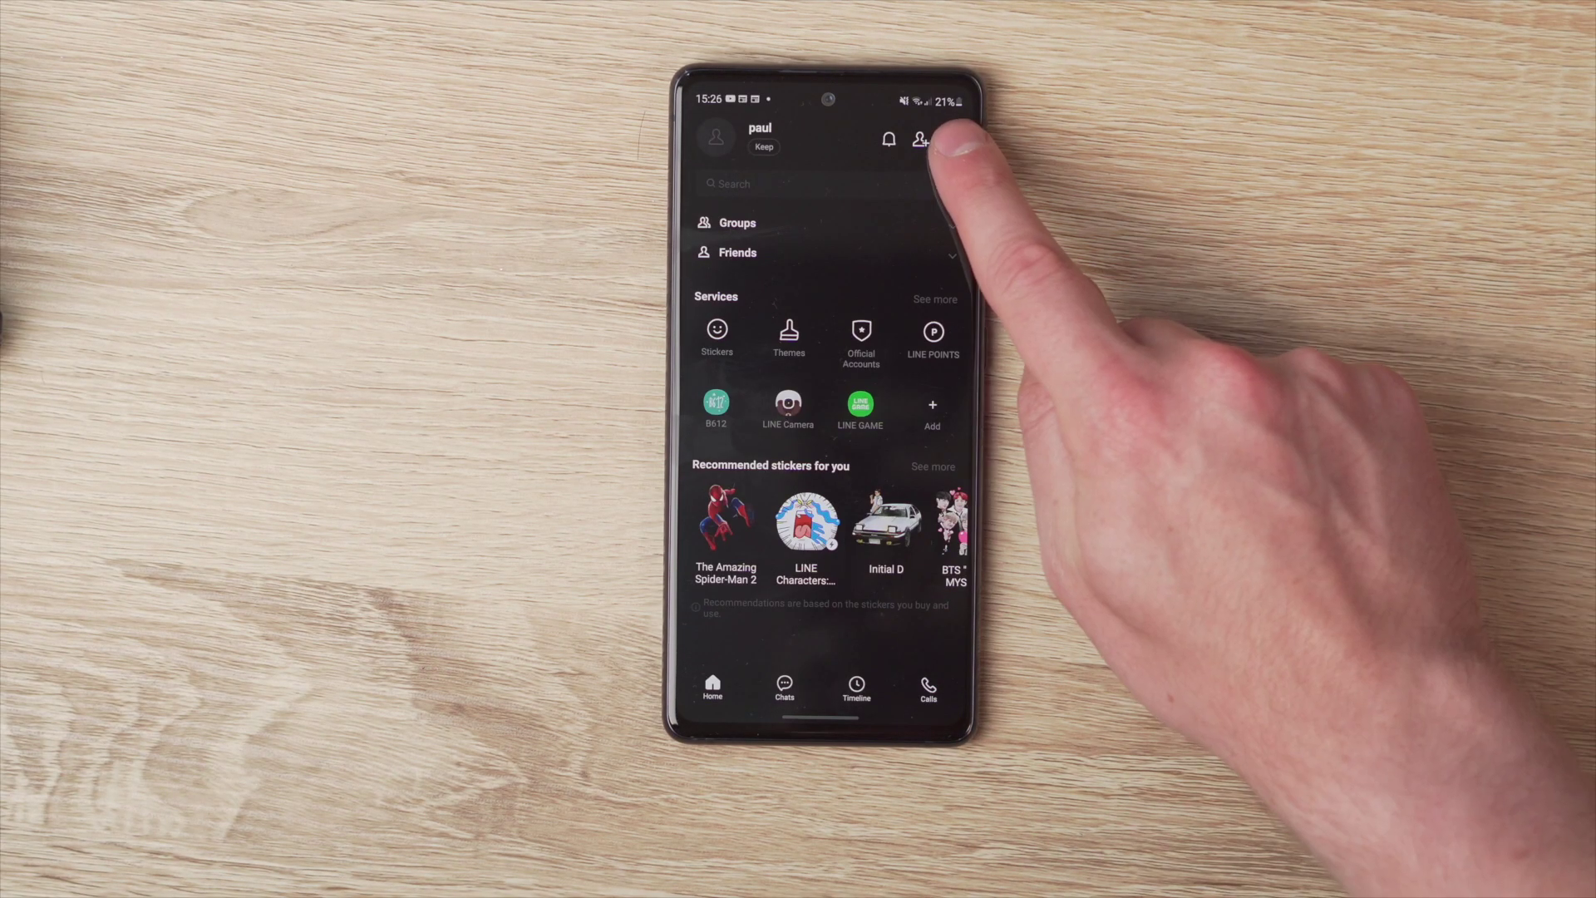
- Back up LINE's Android chat history to Google Drive via Chats settings and dismiss the confirmation
click(950, 141)
scroll(855, 374, down, 3)
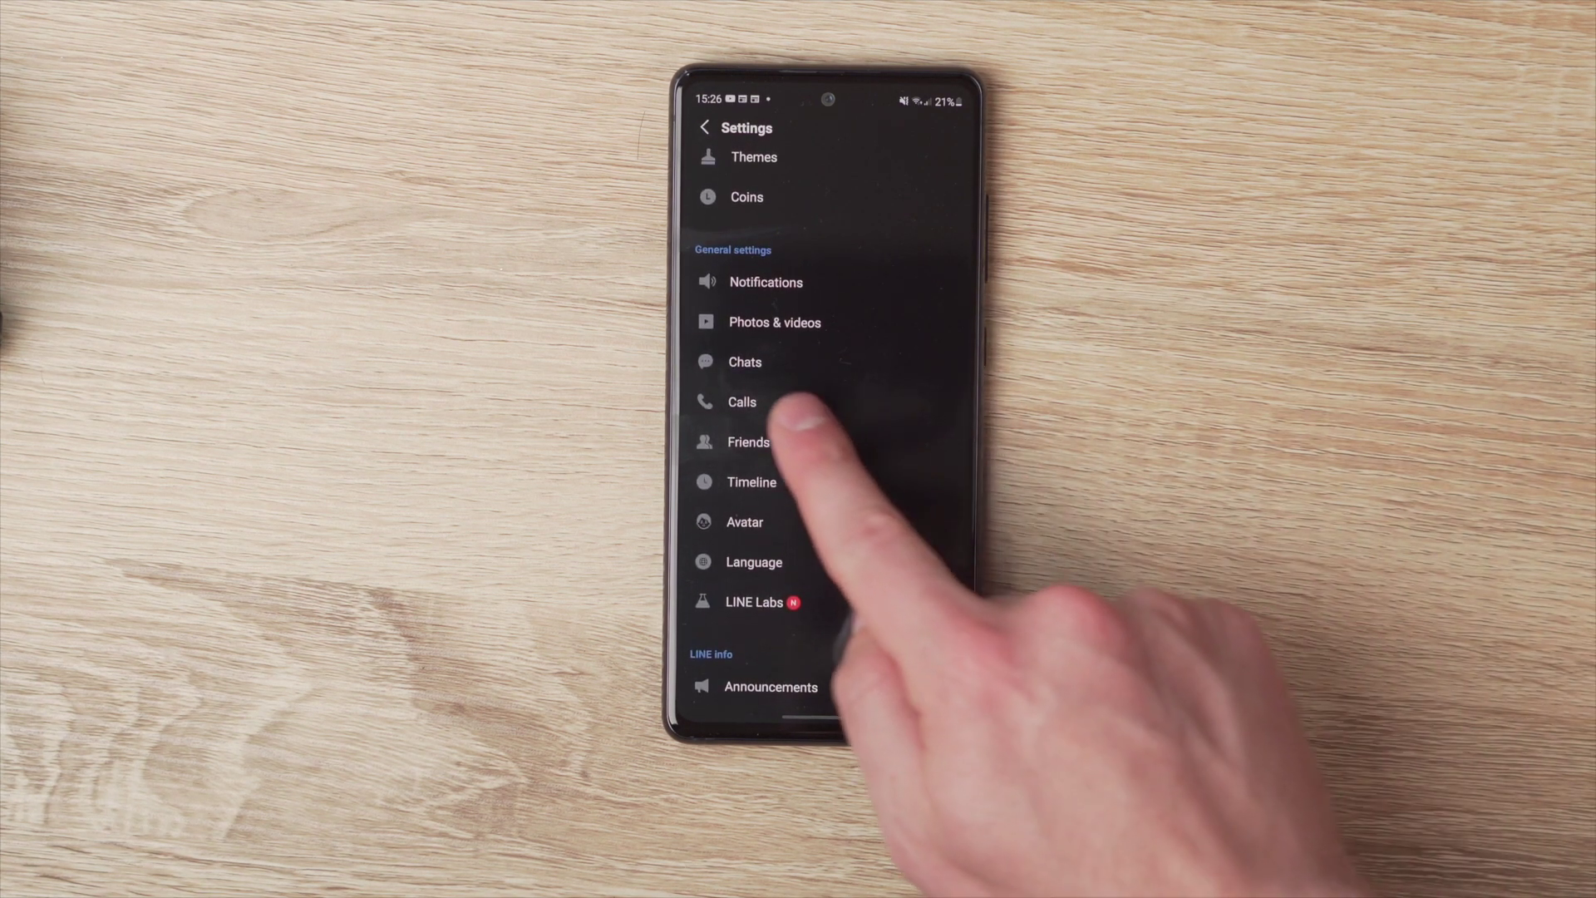
click(798, 364)
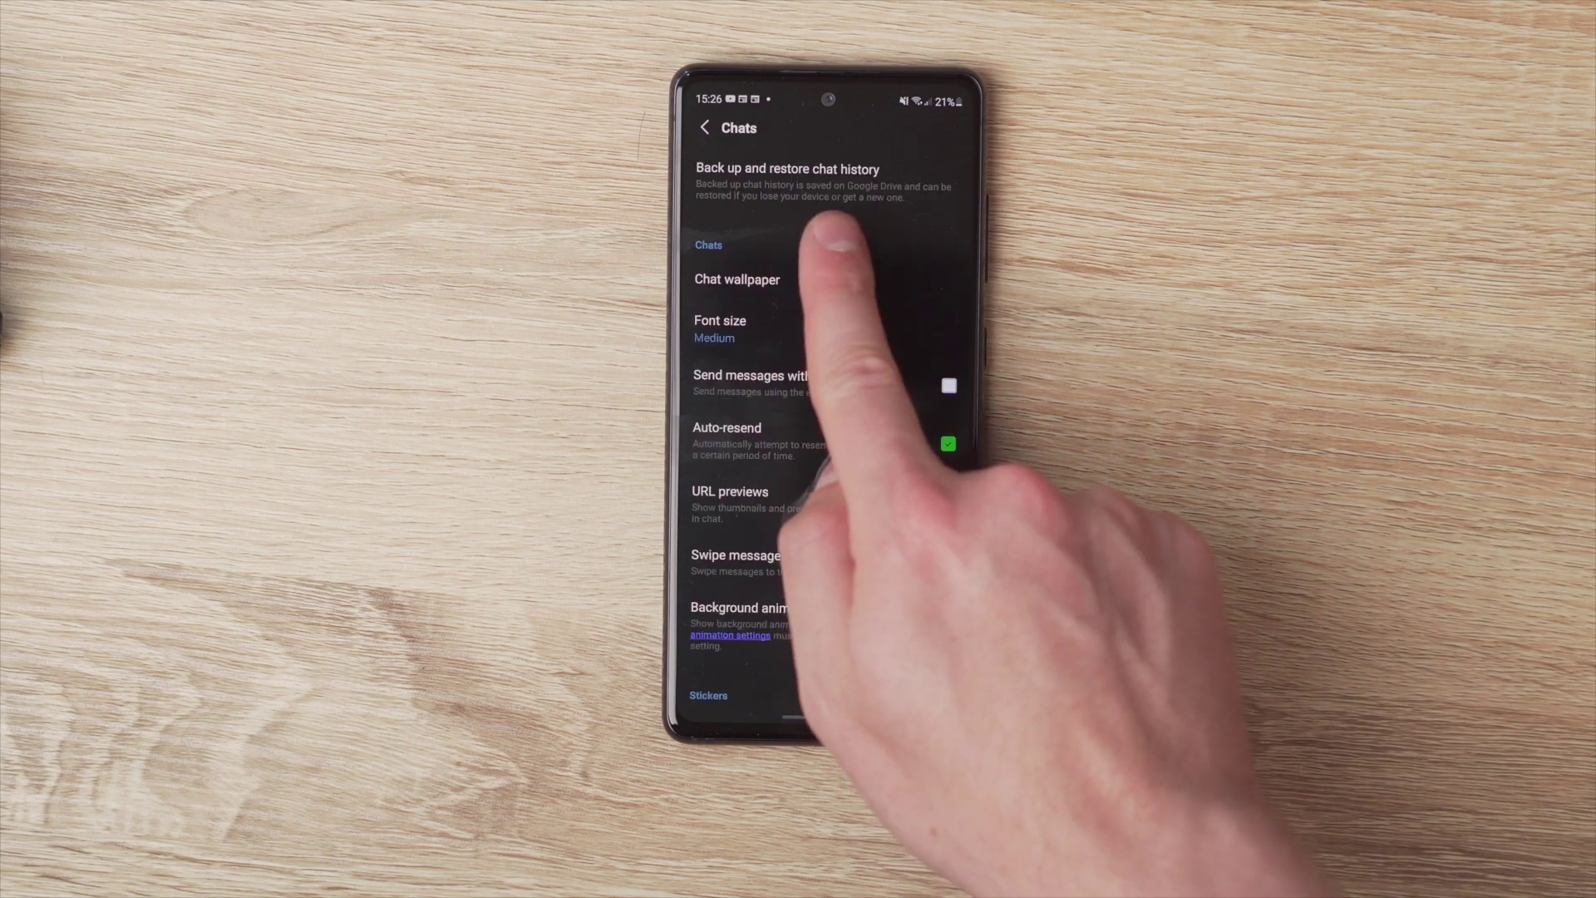
click(798, 168)
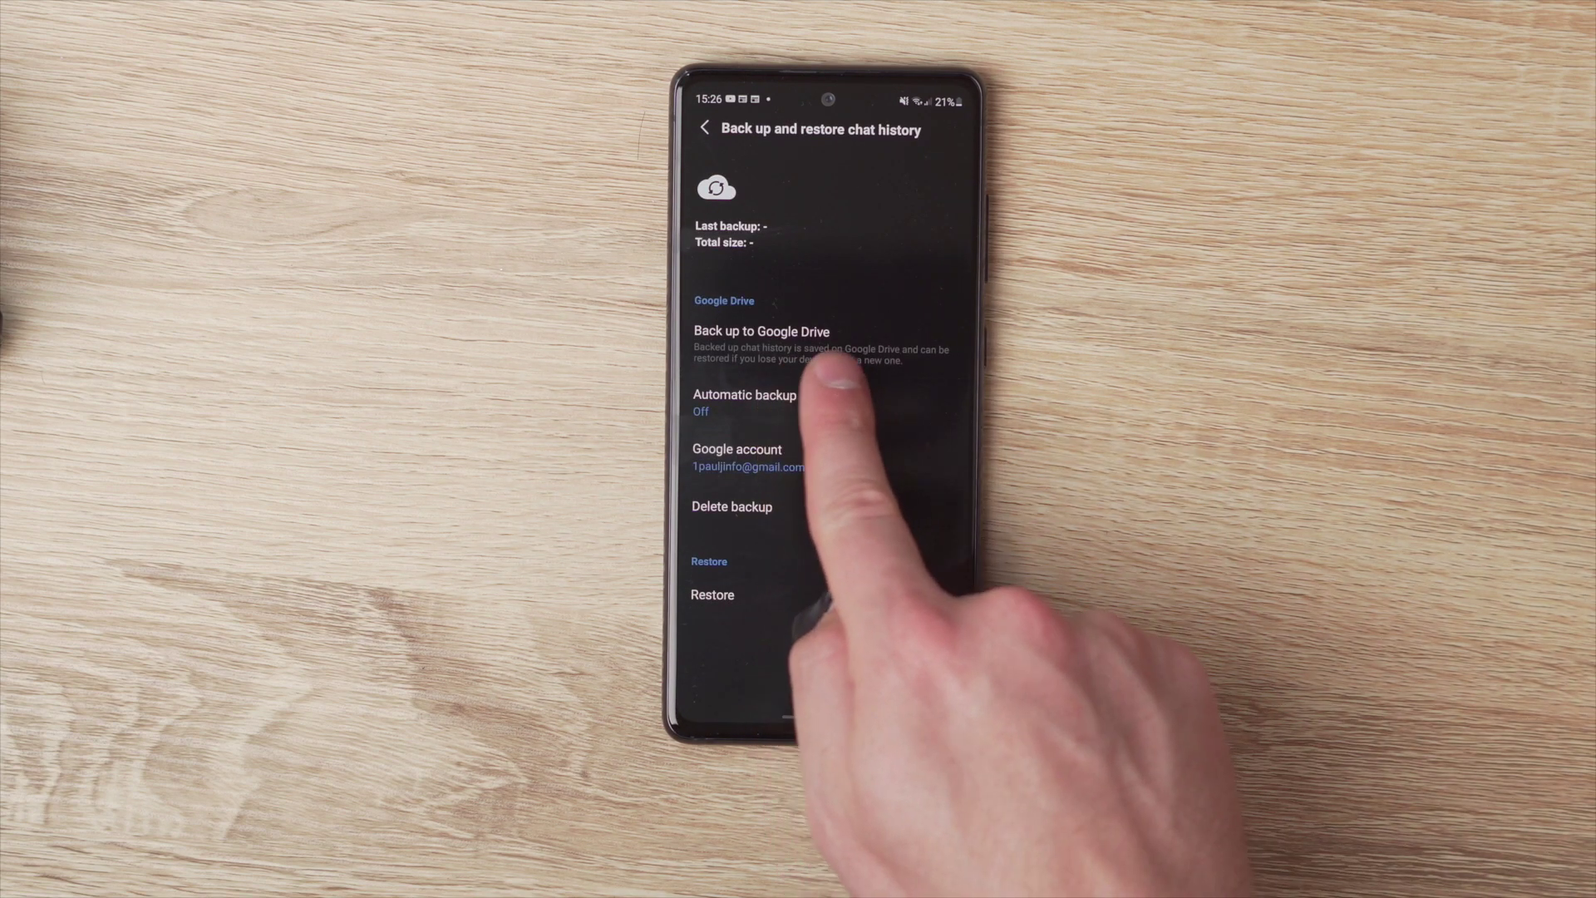
click(775, 339)
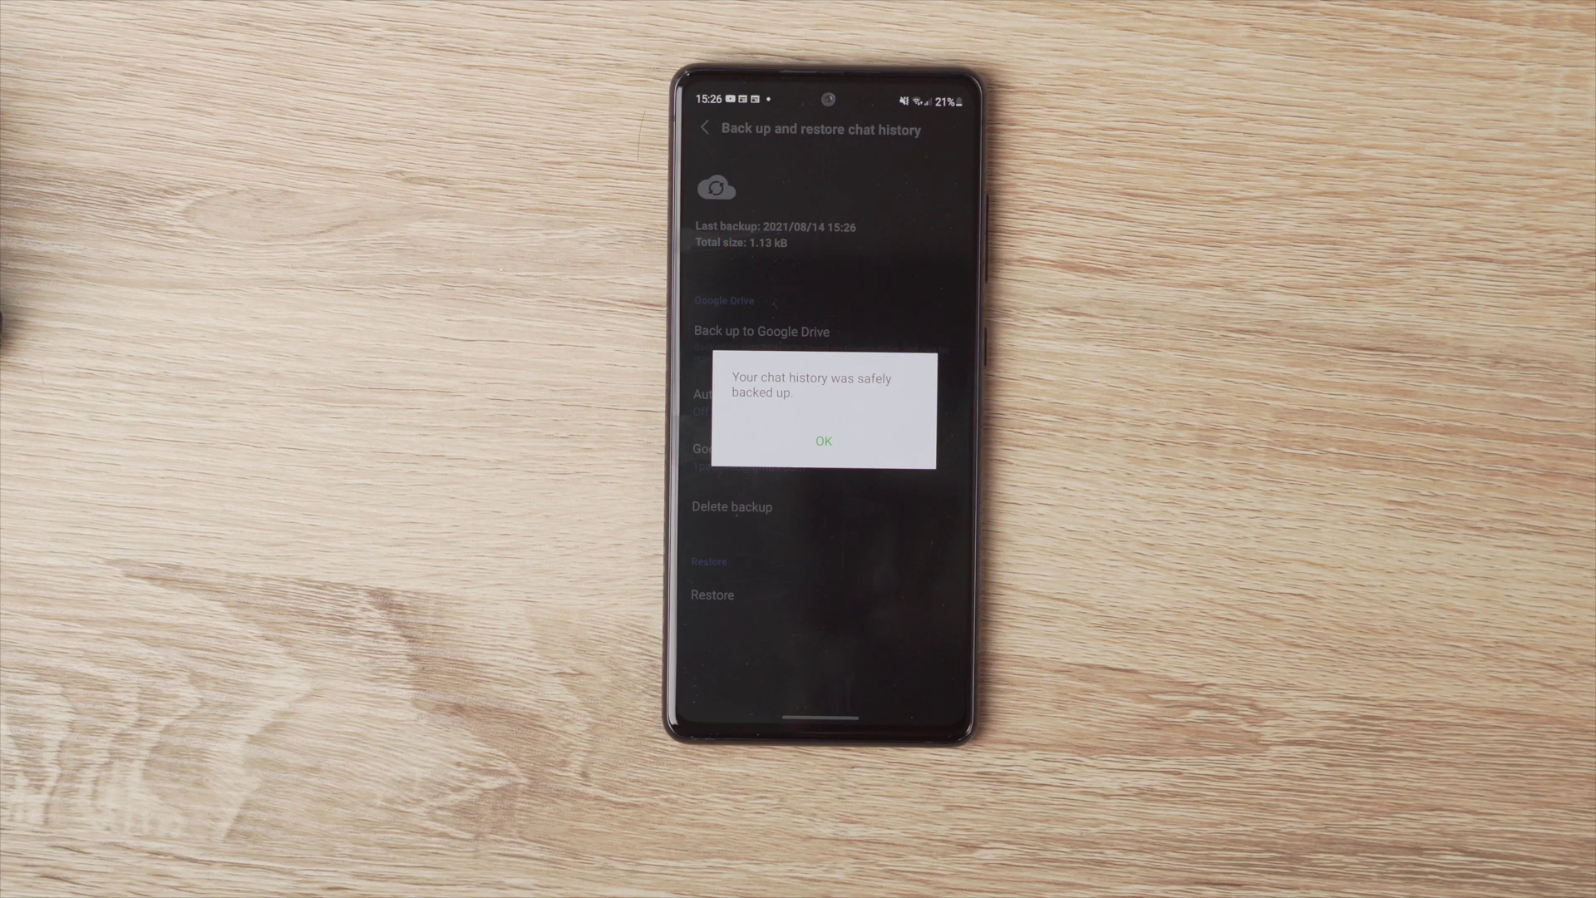
click(824, 439)
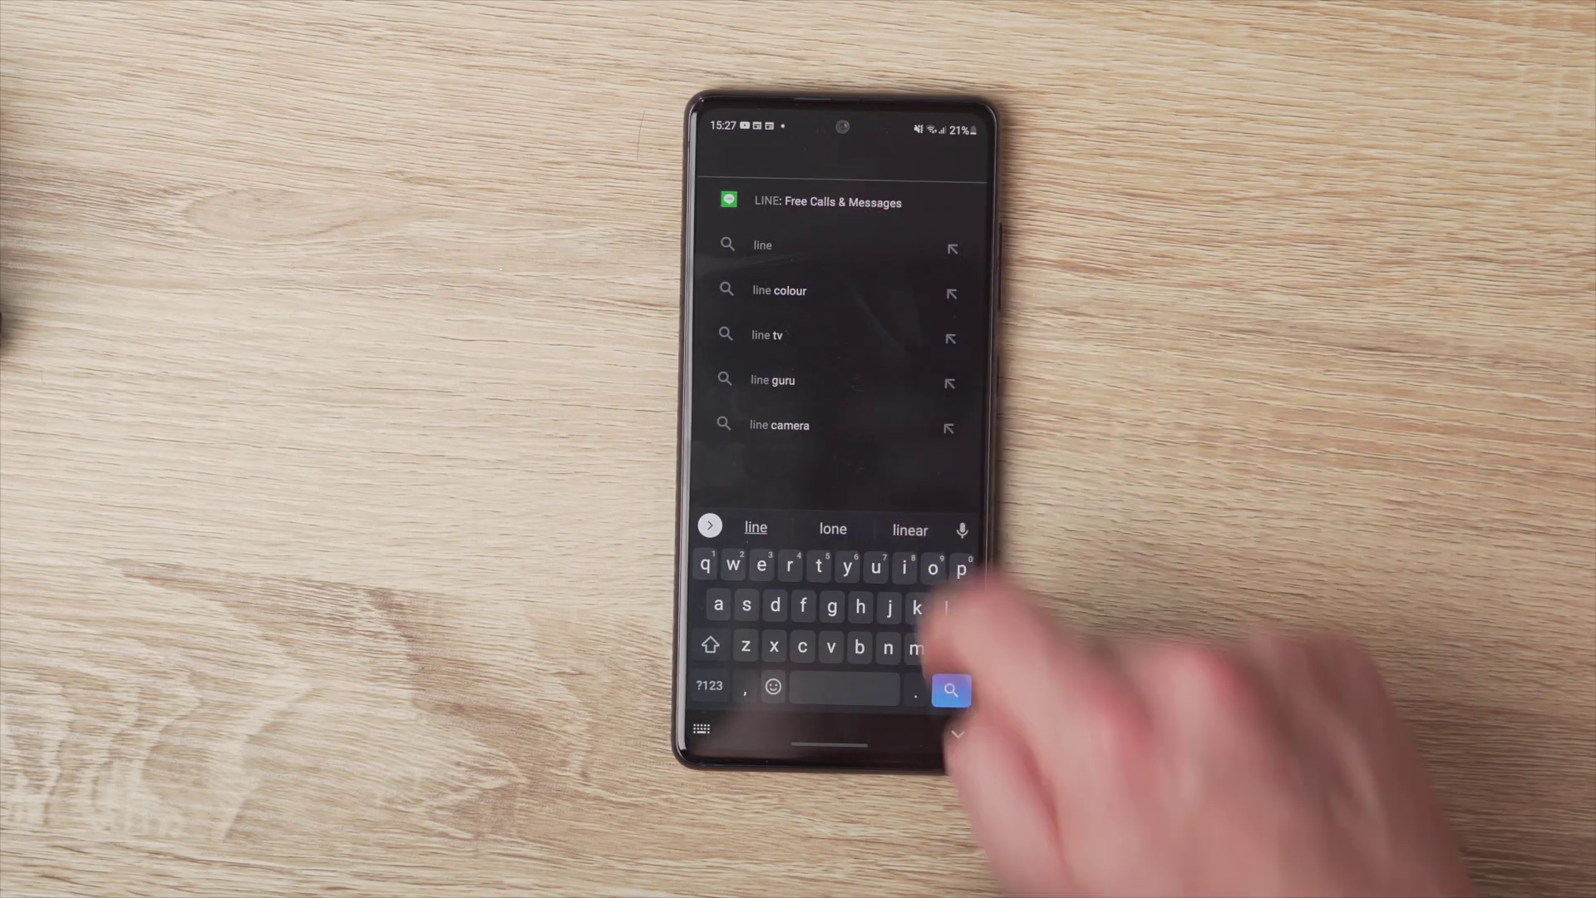
- Install LINE: Free Calls & Messages from Google Play and launch it
click(950, 690)
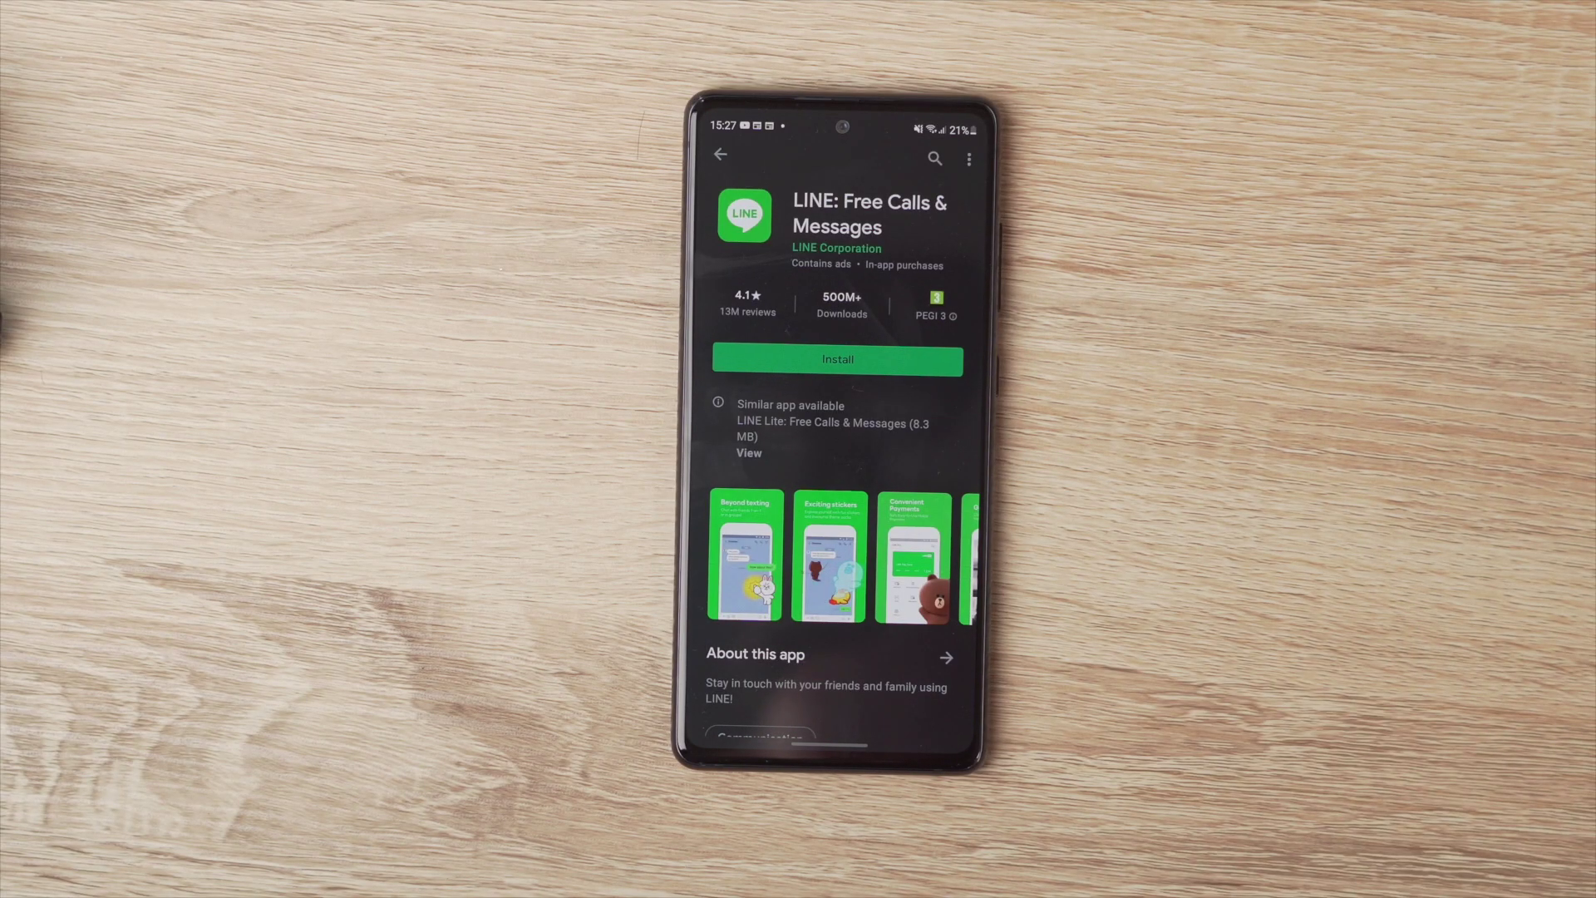
click(917, 359)
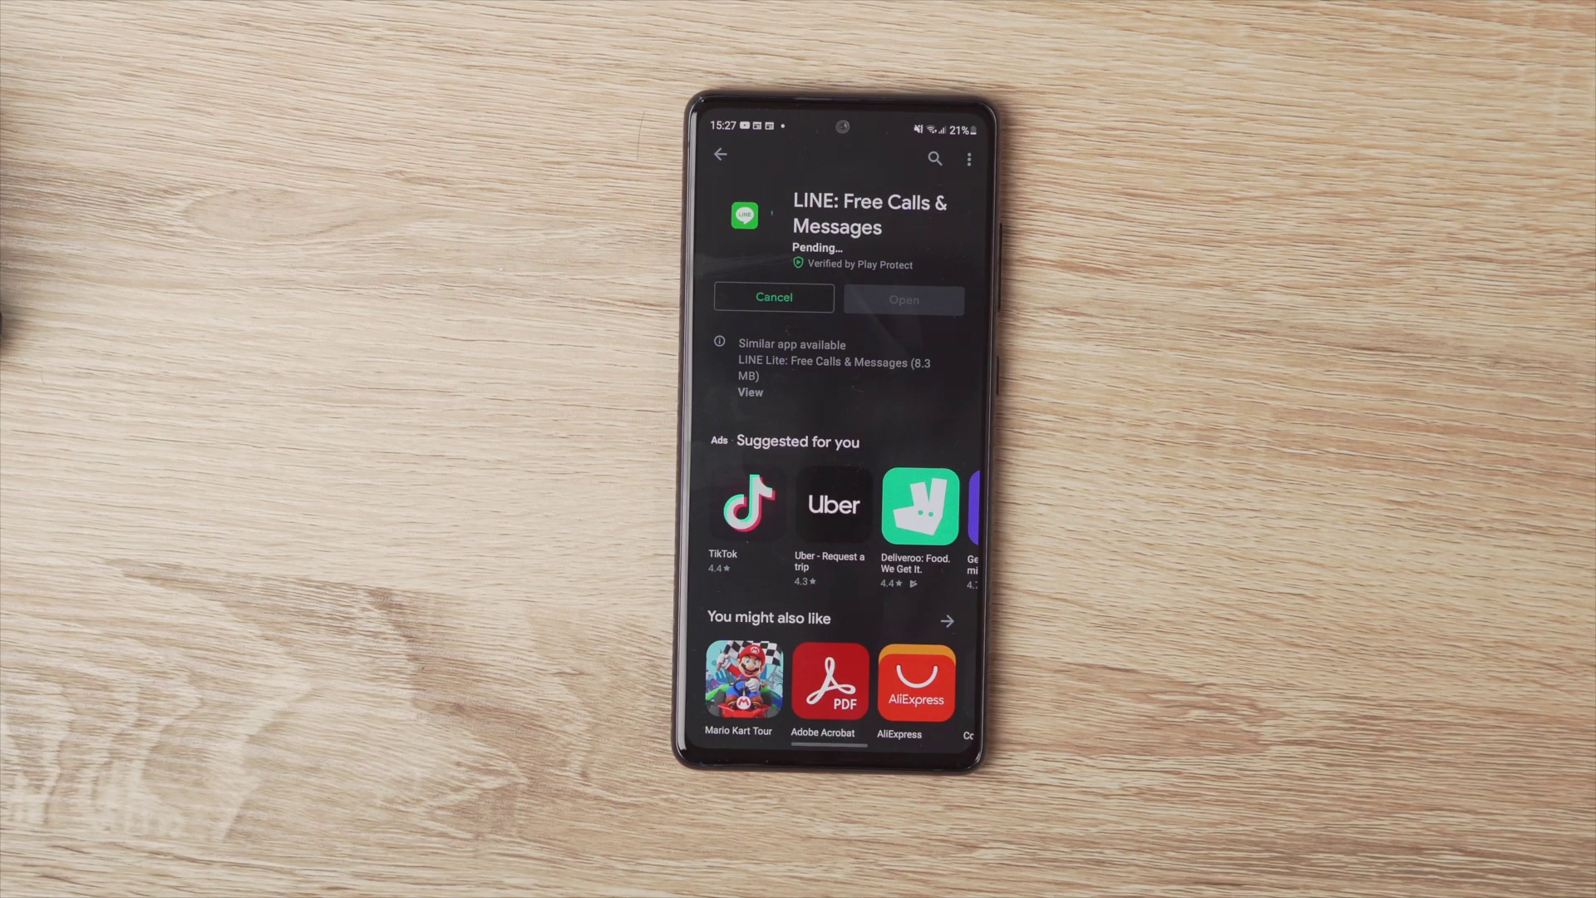
click(906, 301)
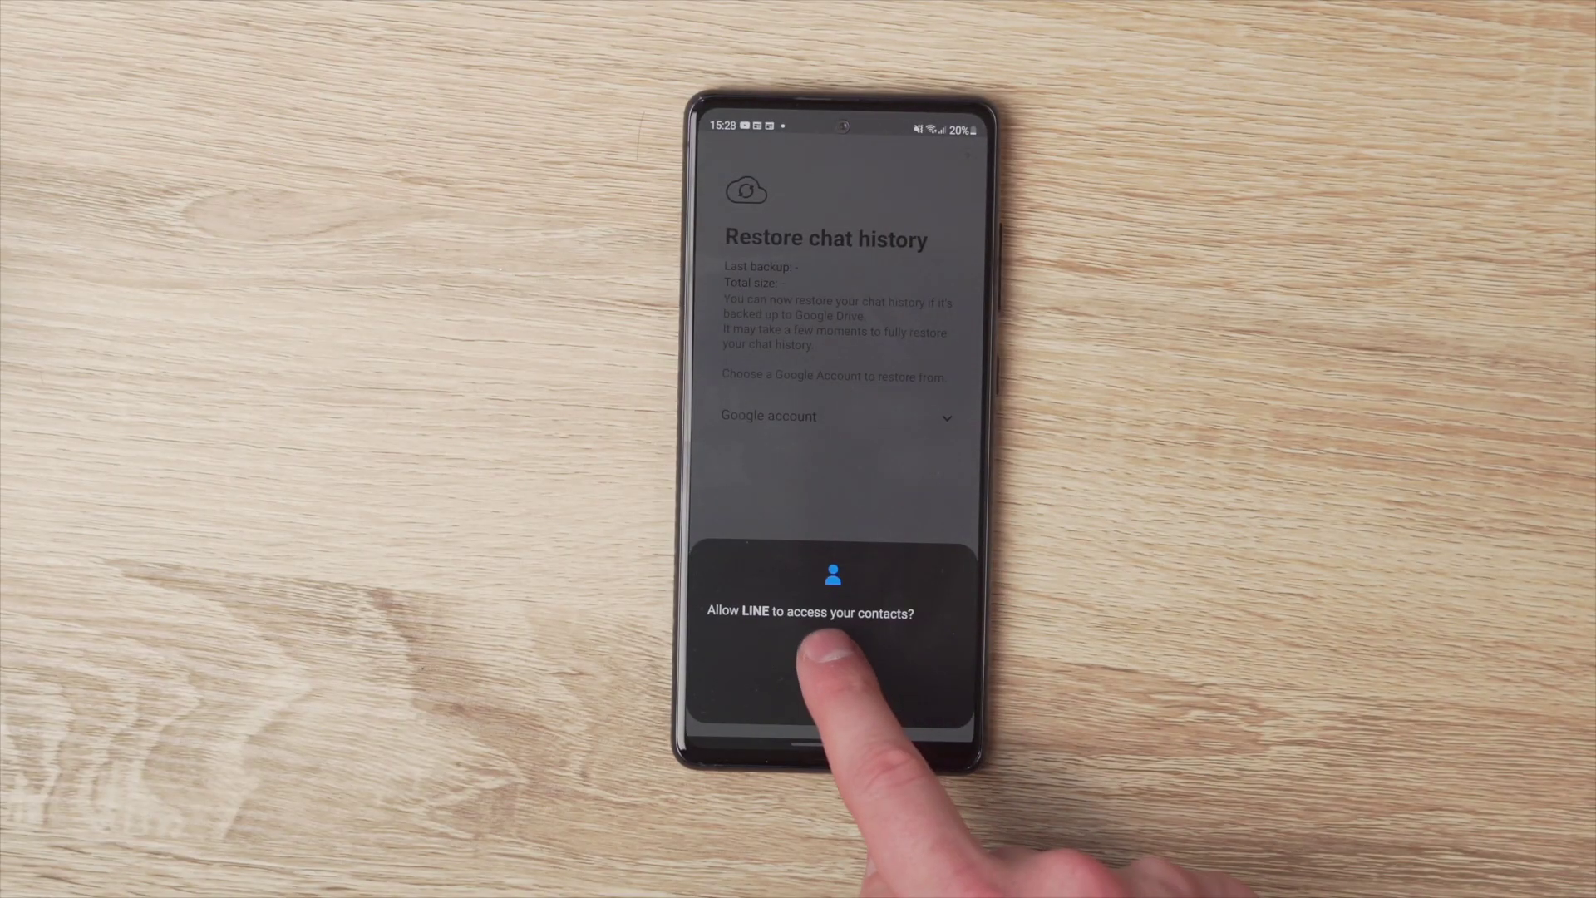
- Allow contacts access and restore chat history from the 2021/08/14 15:26 Google account backup
click(831, 653)
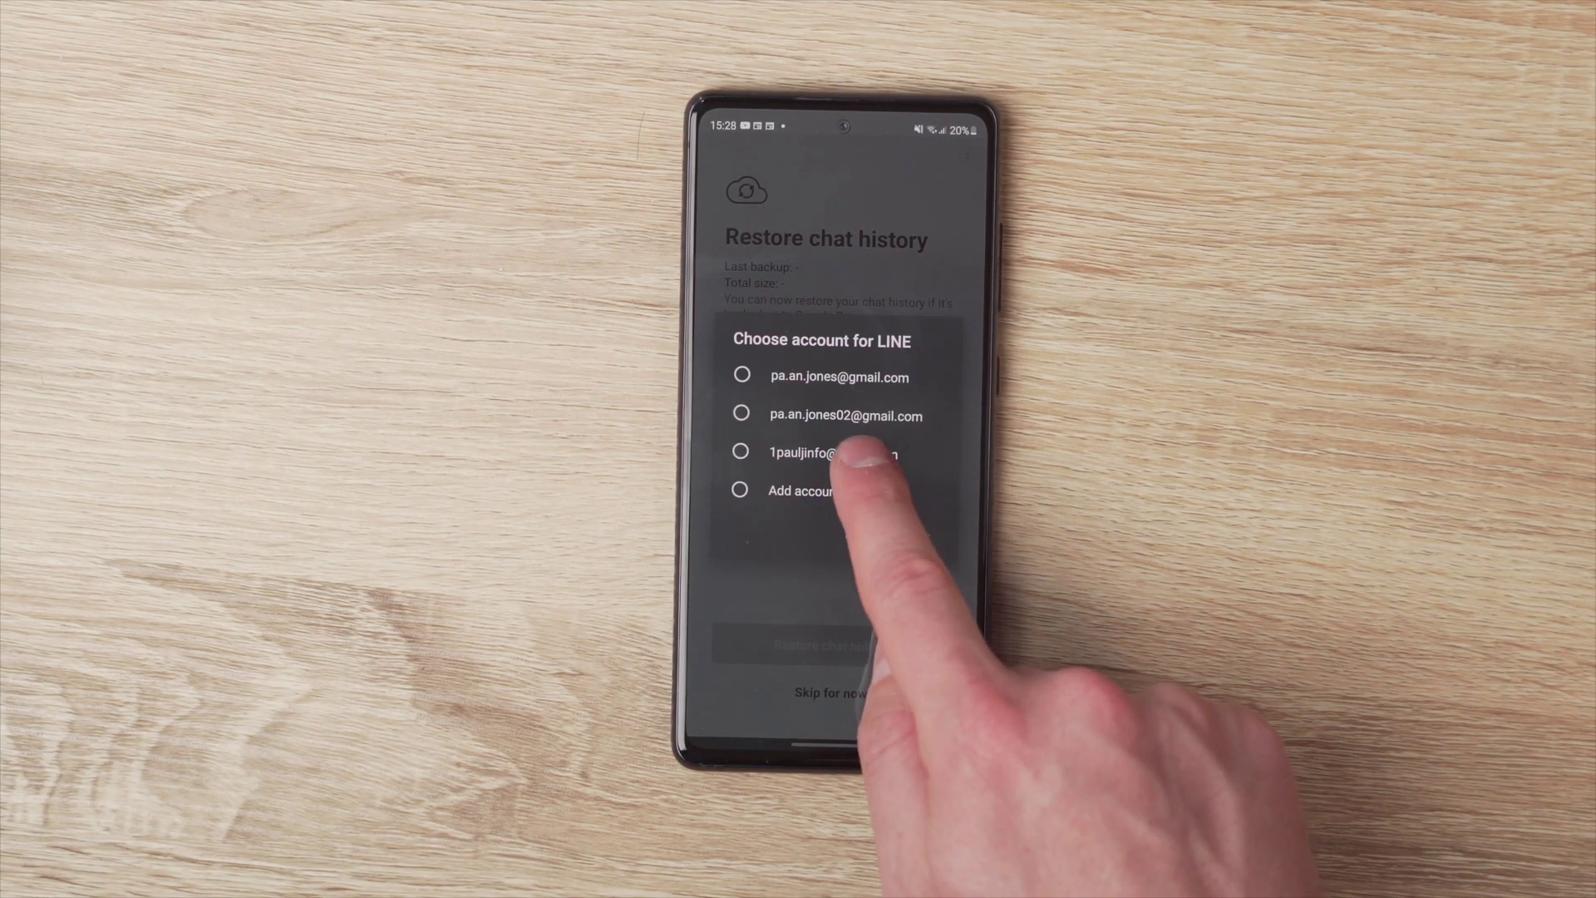
click(835, 453)
click(919, 536)
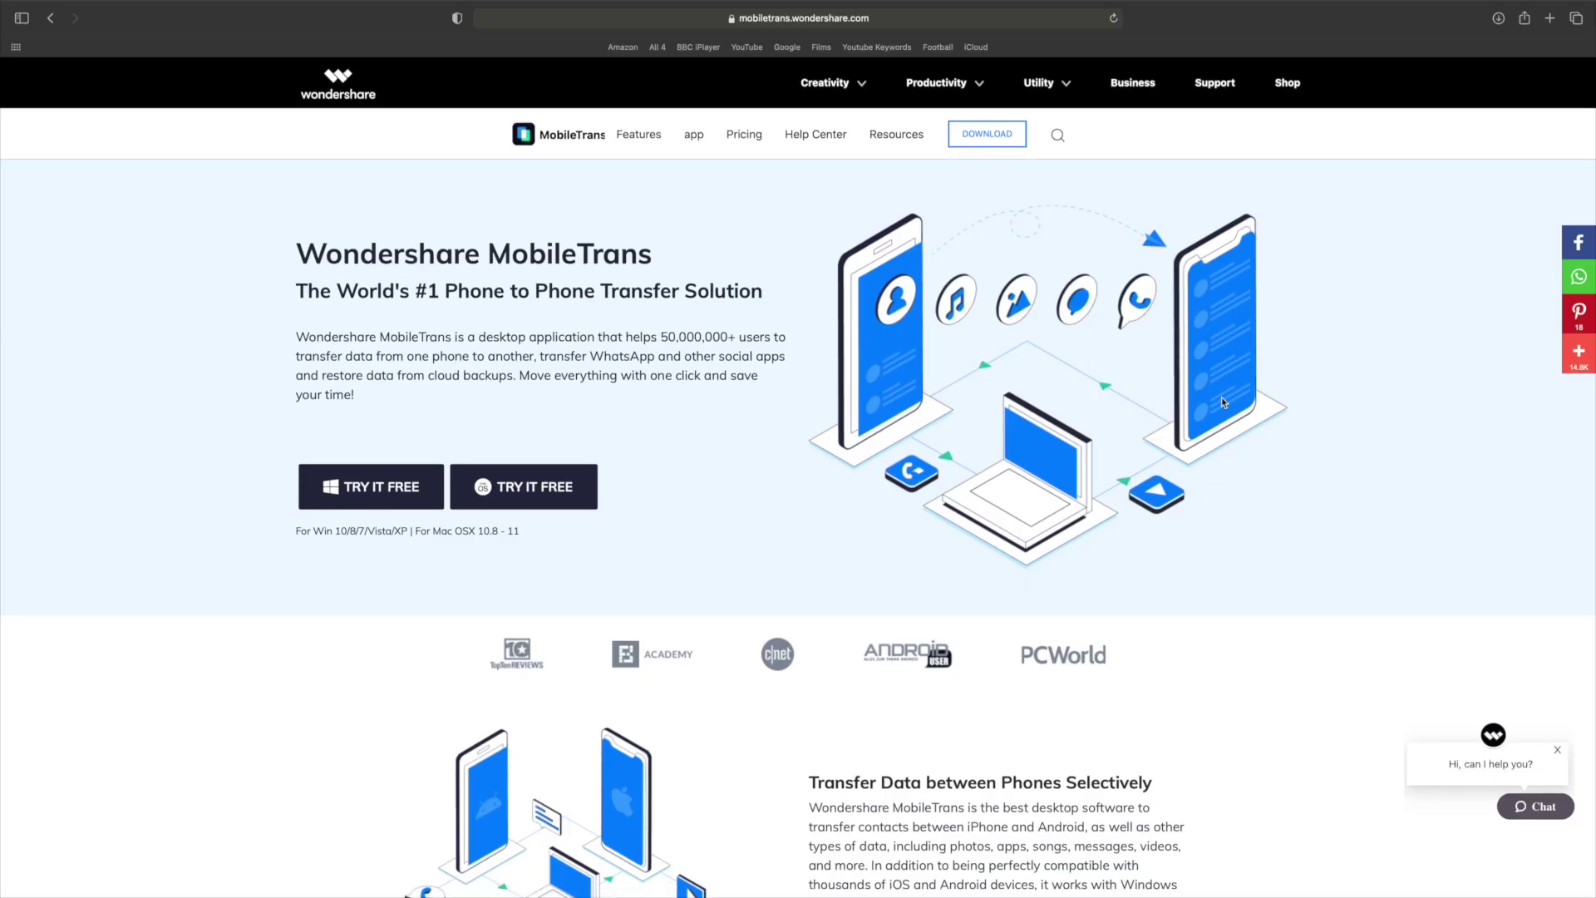
scroll(1220, 402, down, 5)
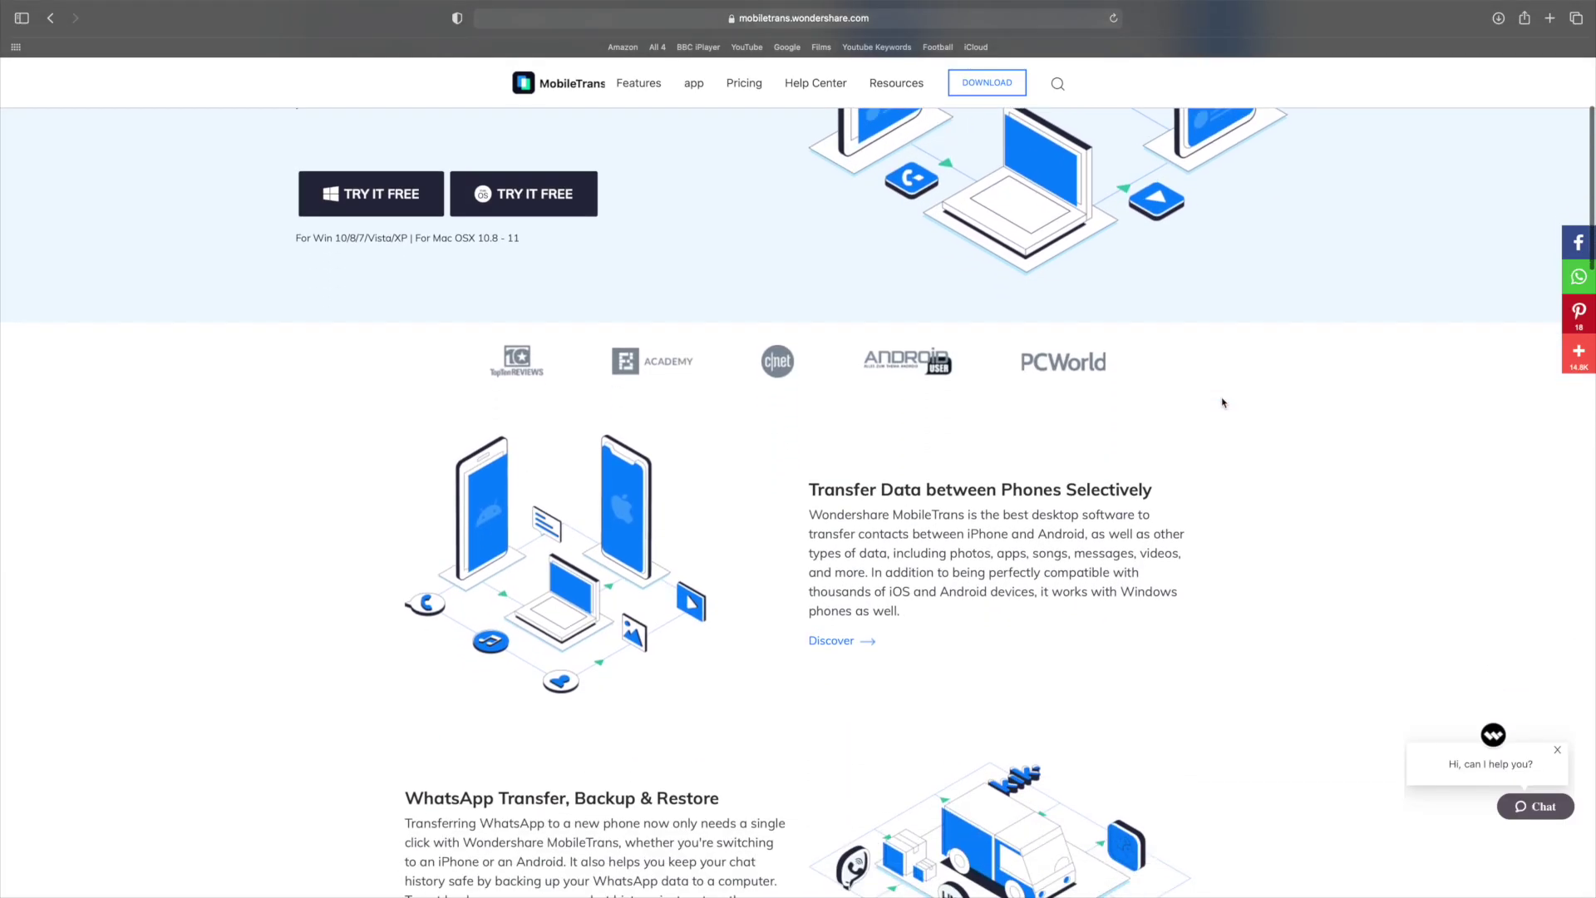
scroll(1222, 402, down, 1)
scroll(1222, 401, down, 2)
scroll(1223, 403, down, 1)
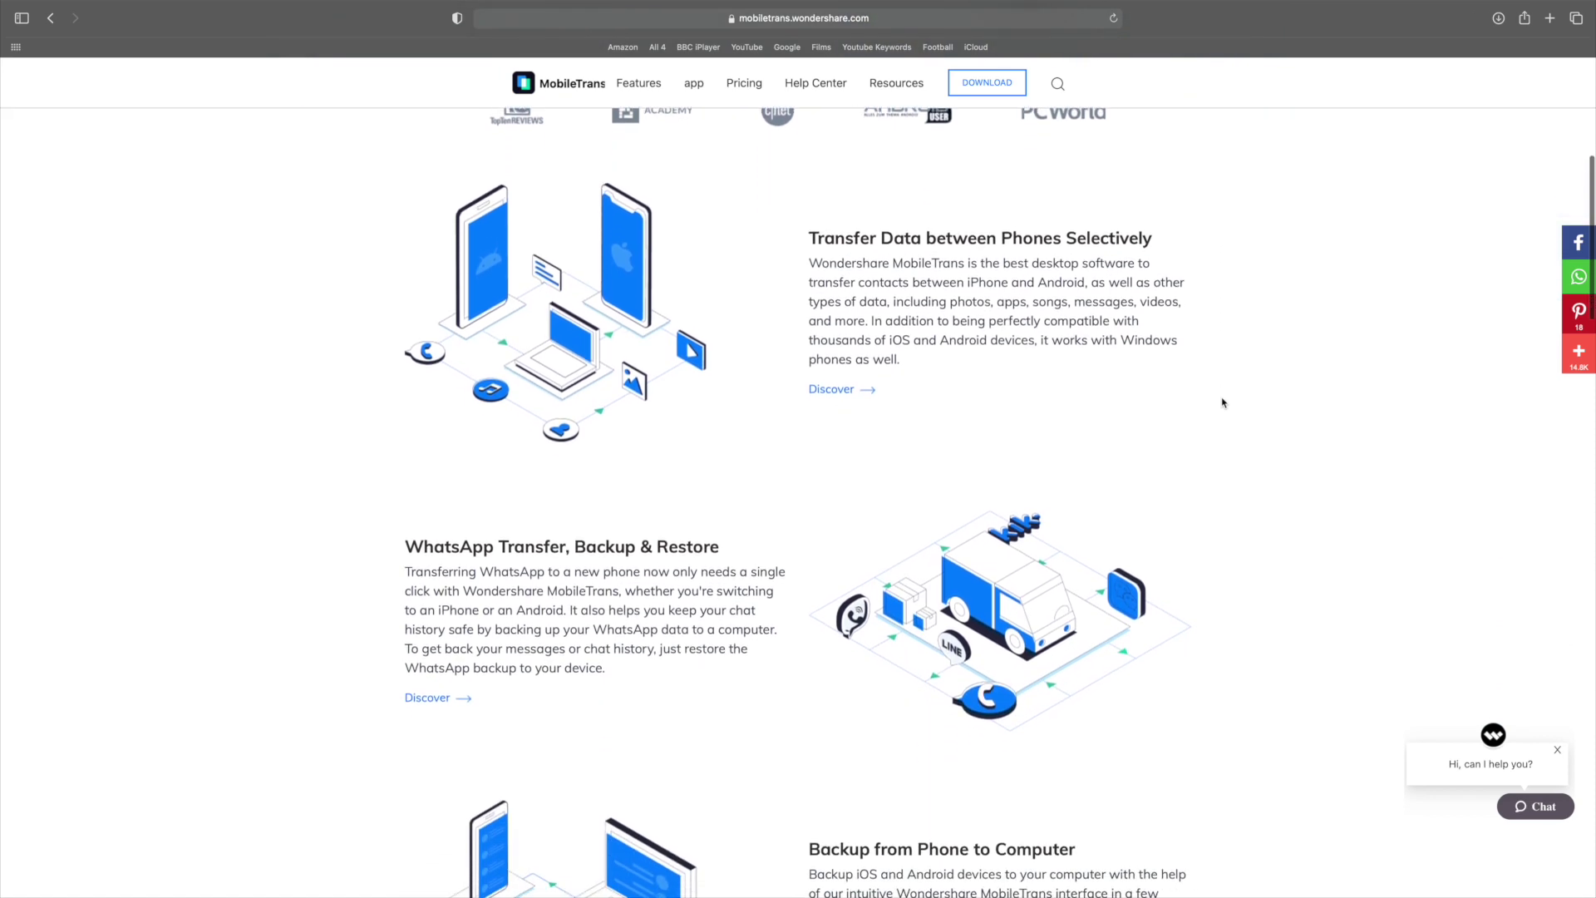
scroll(1222, 401, down, 1)
scroll(1222, 402, down, 3)
scroll(1222, 401, down, 1)
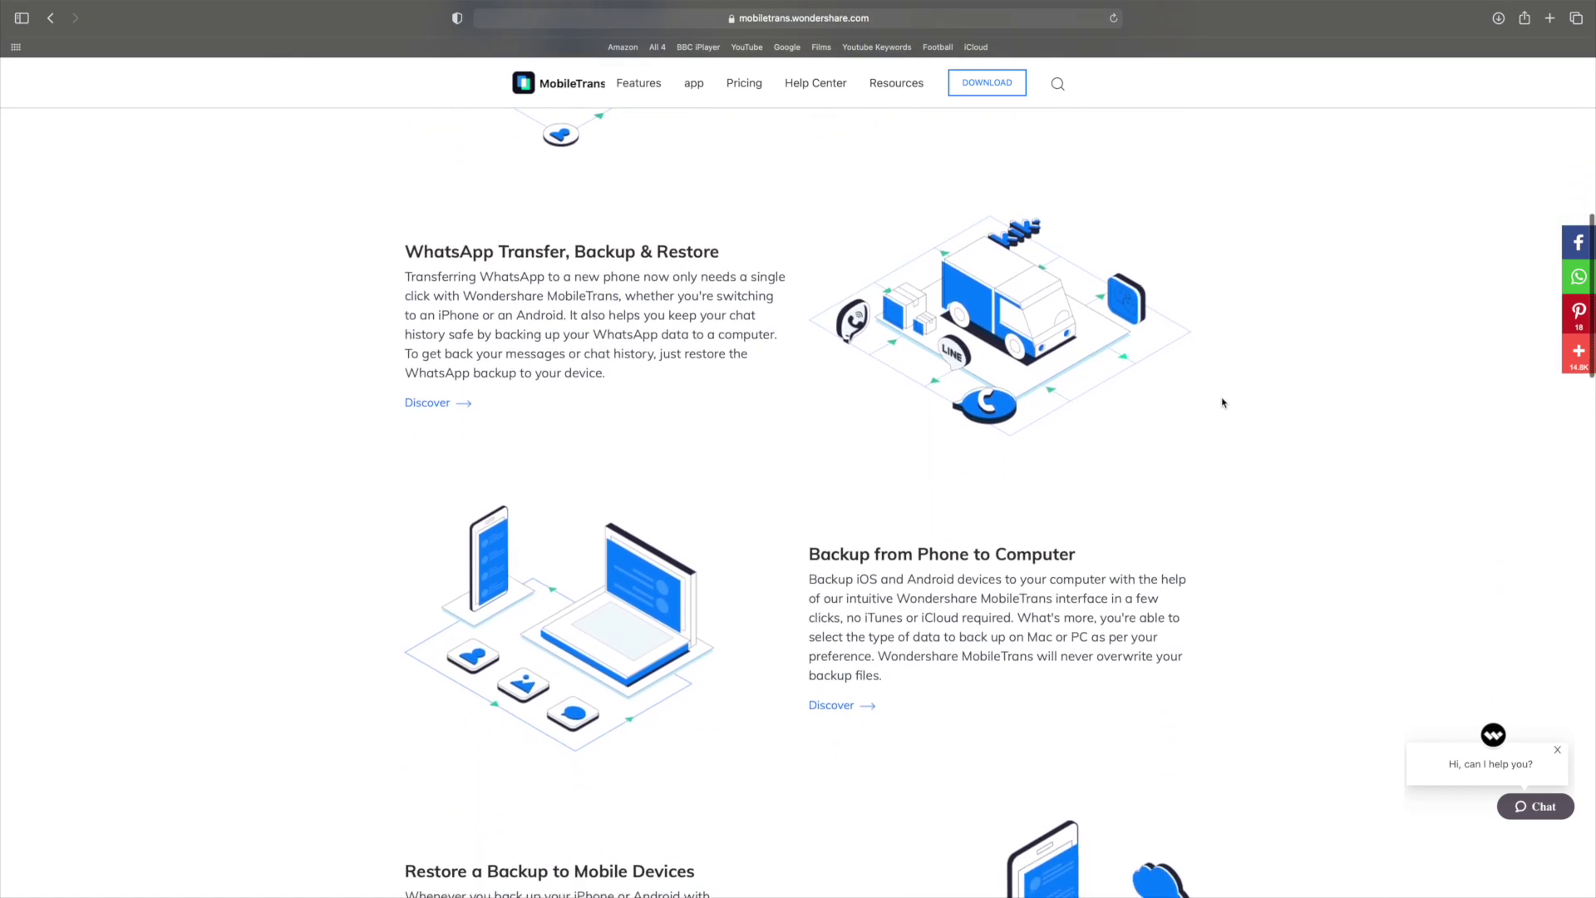
scroll(1222, 402, down, 1)
scroll(1223, 401, down, 2)
scroll(1223, 403, down, 1)
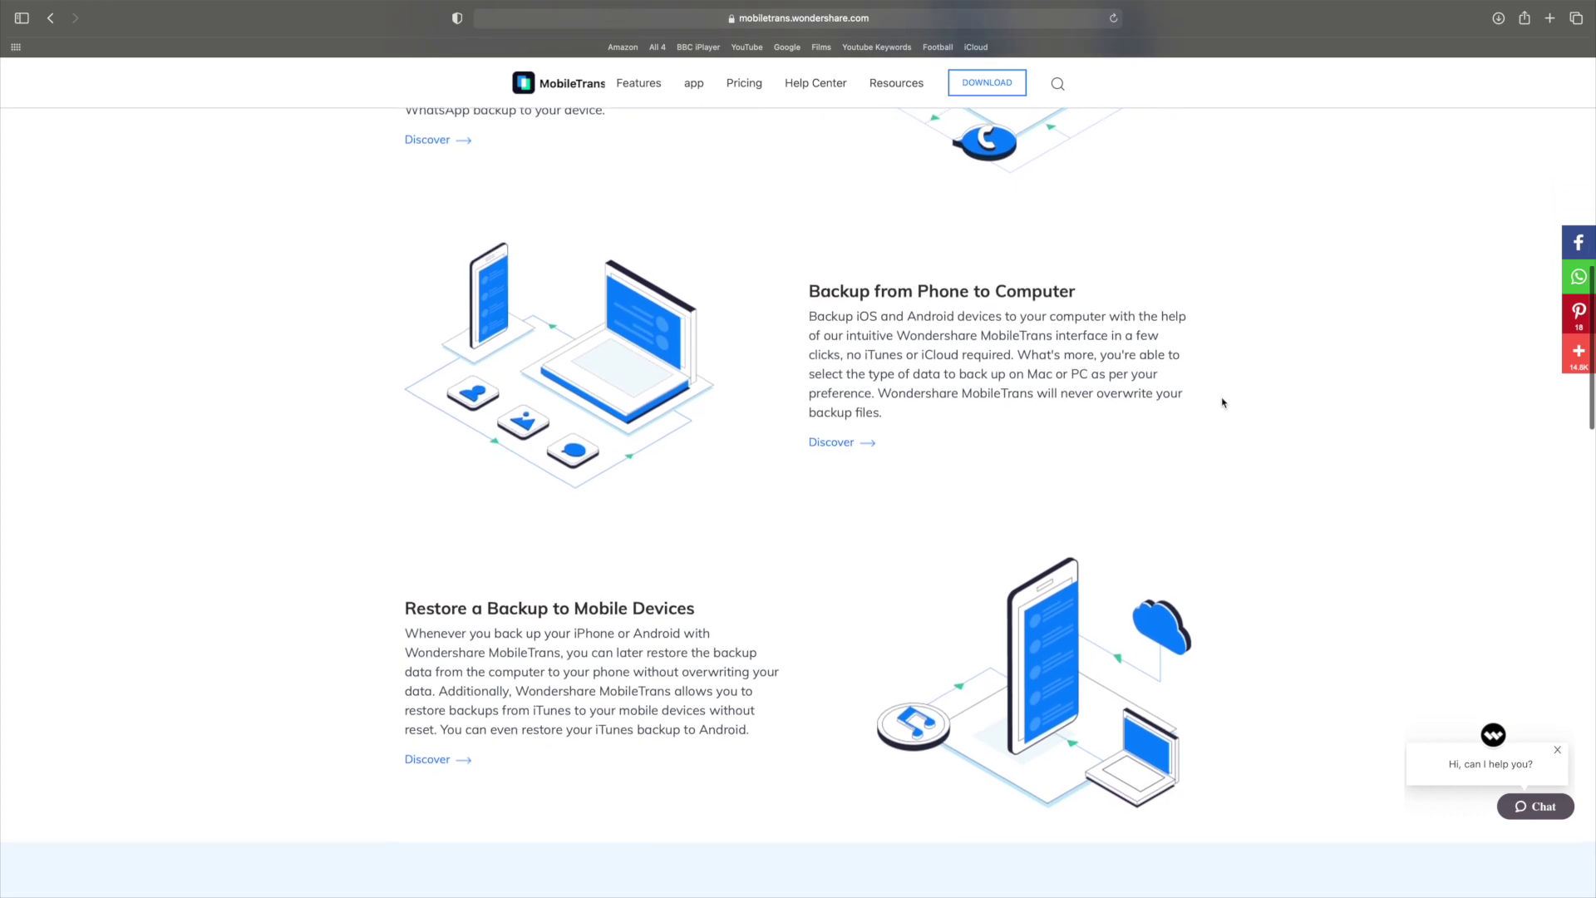
scroll(1222, 402, down, 3)
scroll(1222, 399, down, 2)
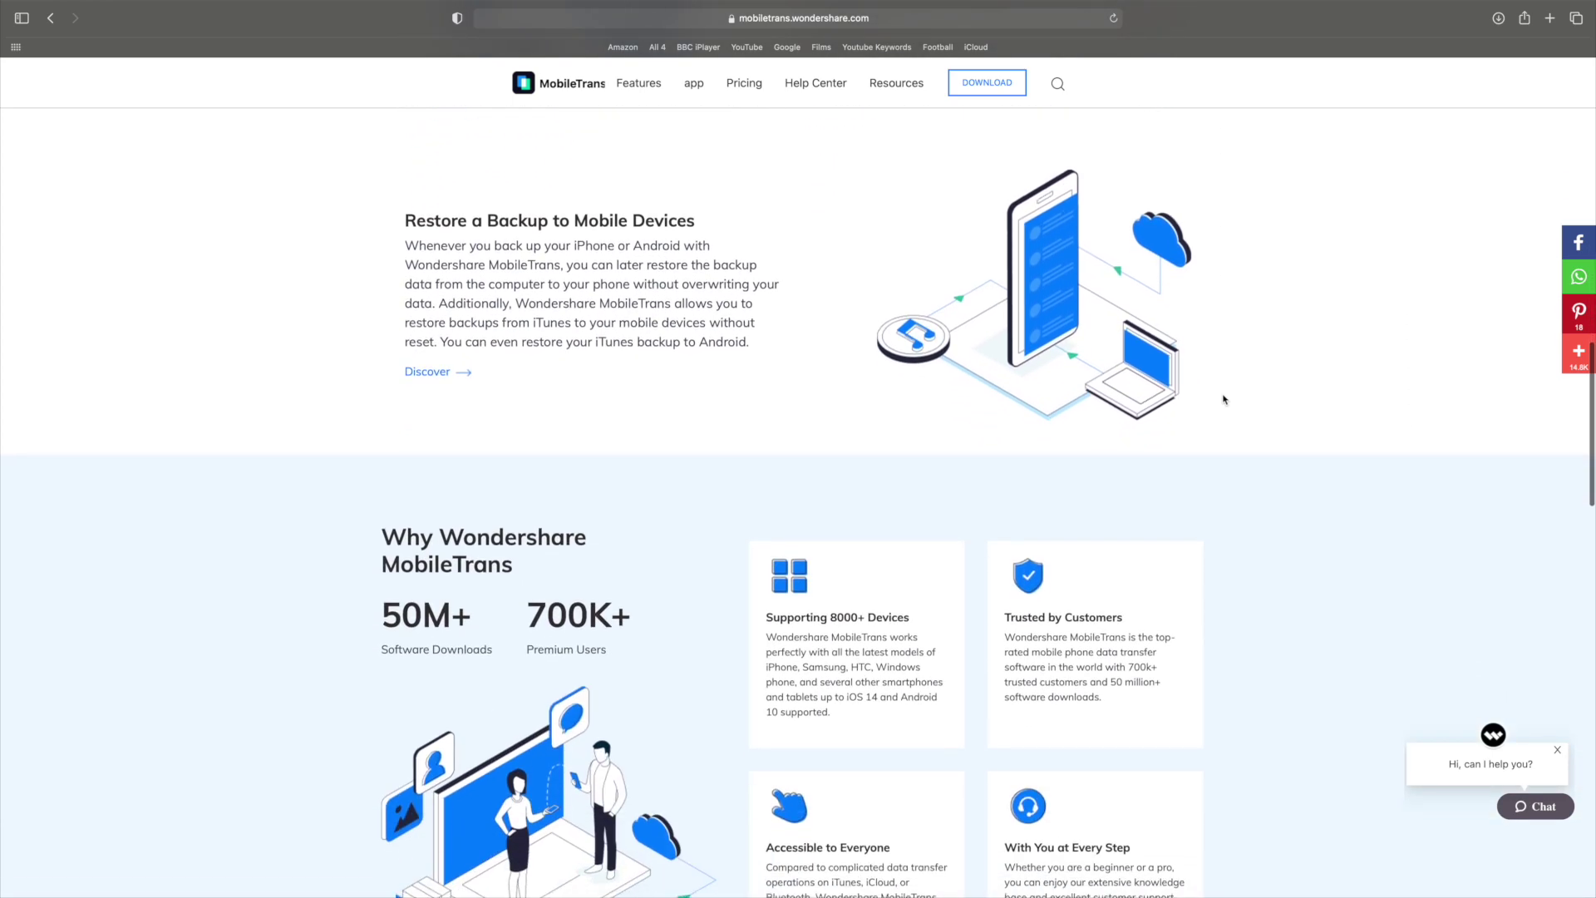
scroll(1226, 394, down, 2)
scroll(1228, 390, down, 2)
scroll(1228, 391, down, 1)
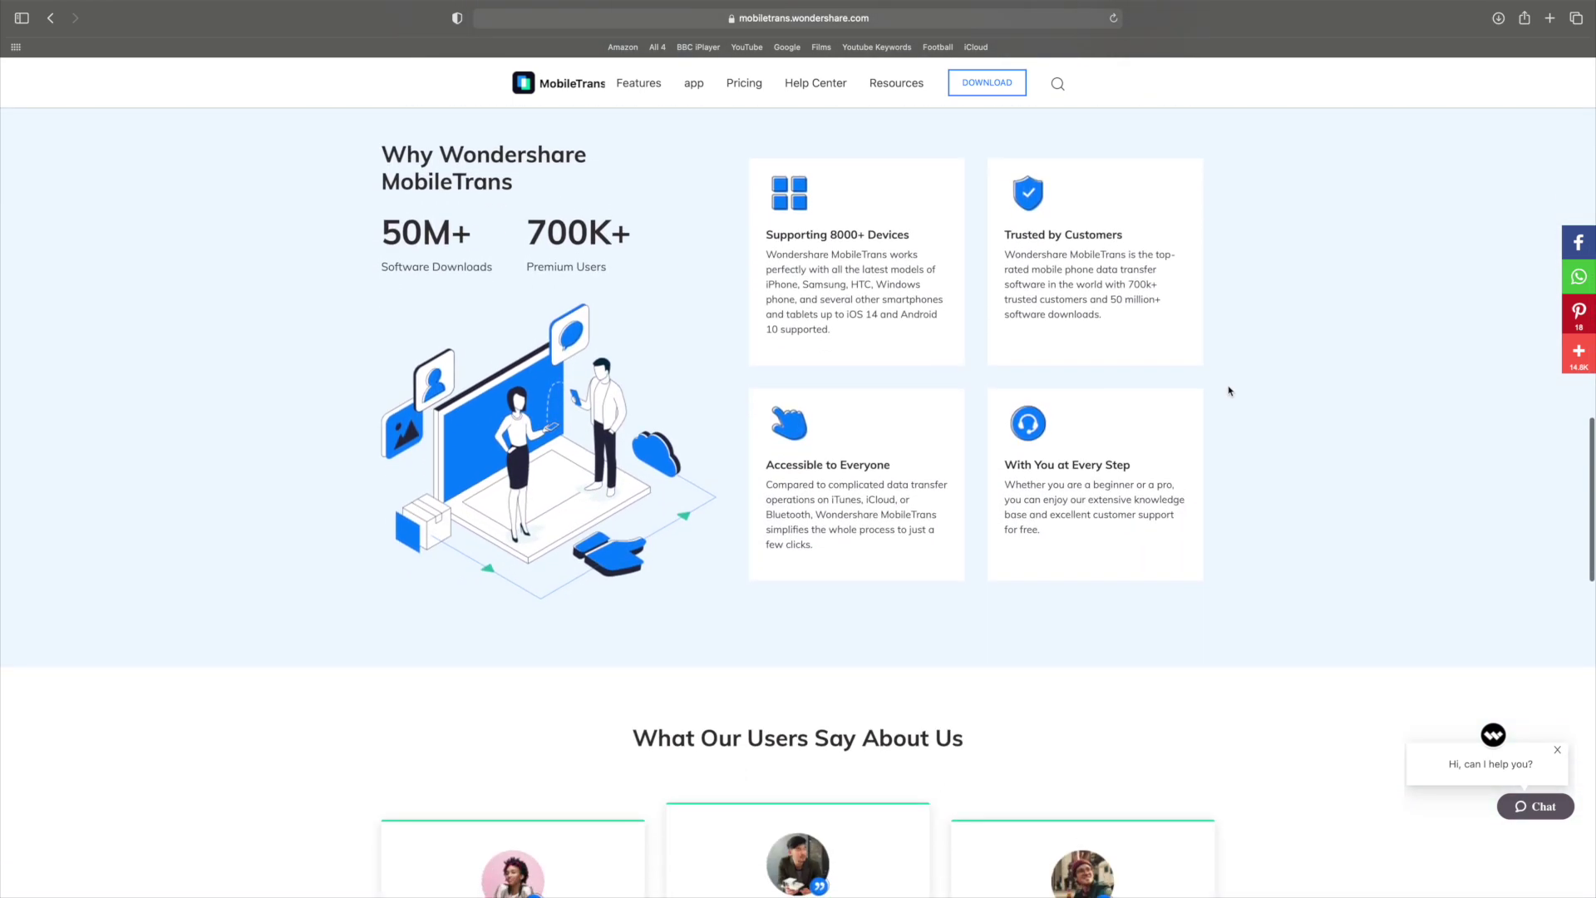
scroll(1228, 390, up, 1)
scroll(1228, 390, down, 1)
scroll(1229, 391, down, 3)
scroll(1229, 390, down, 3)
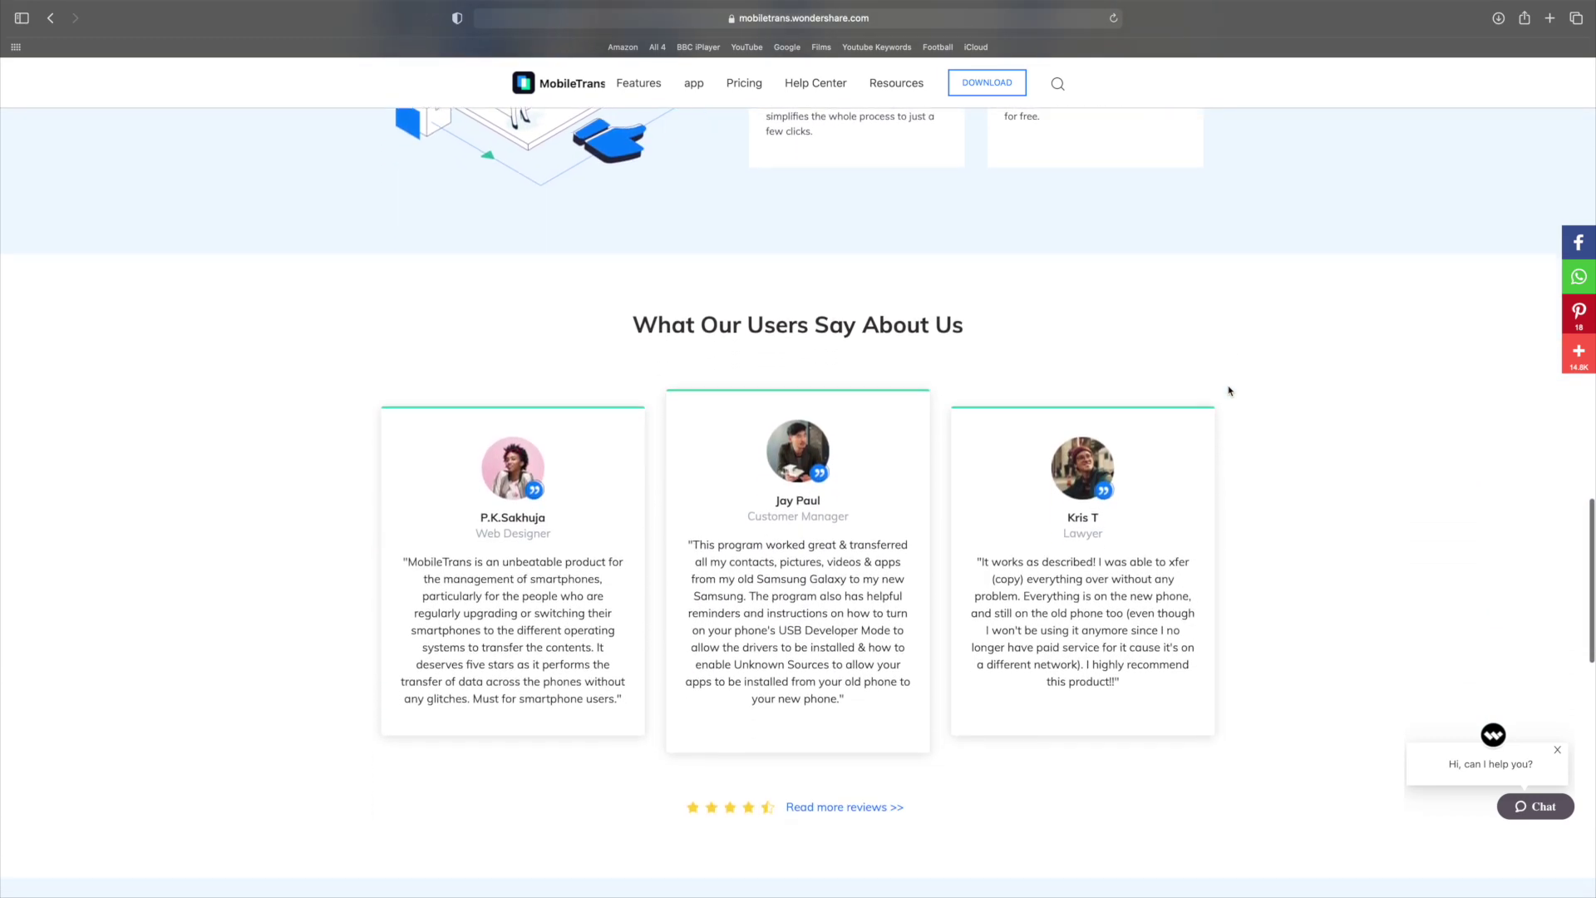
scroll(1229, 391, down, 1)
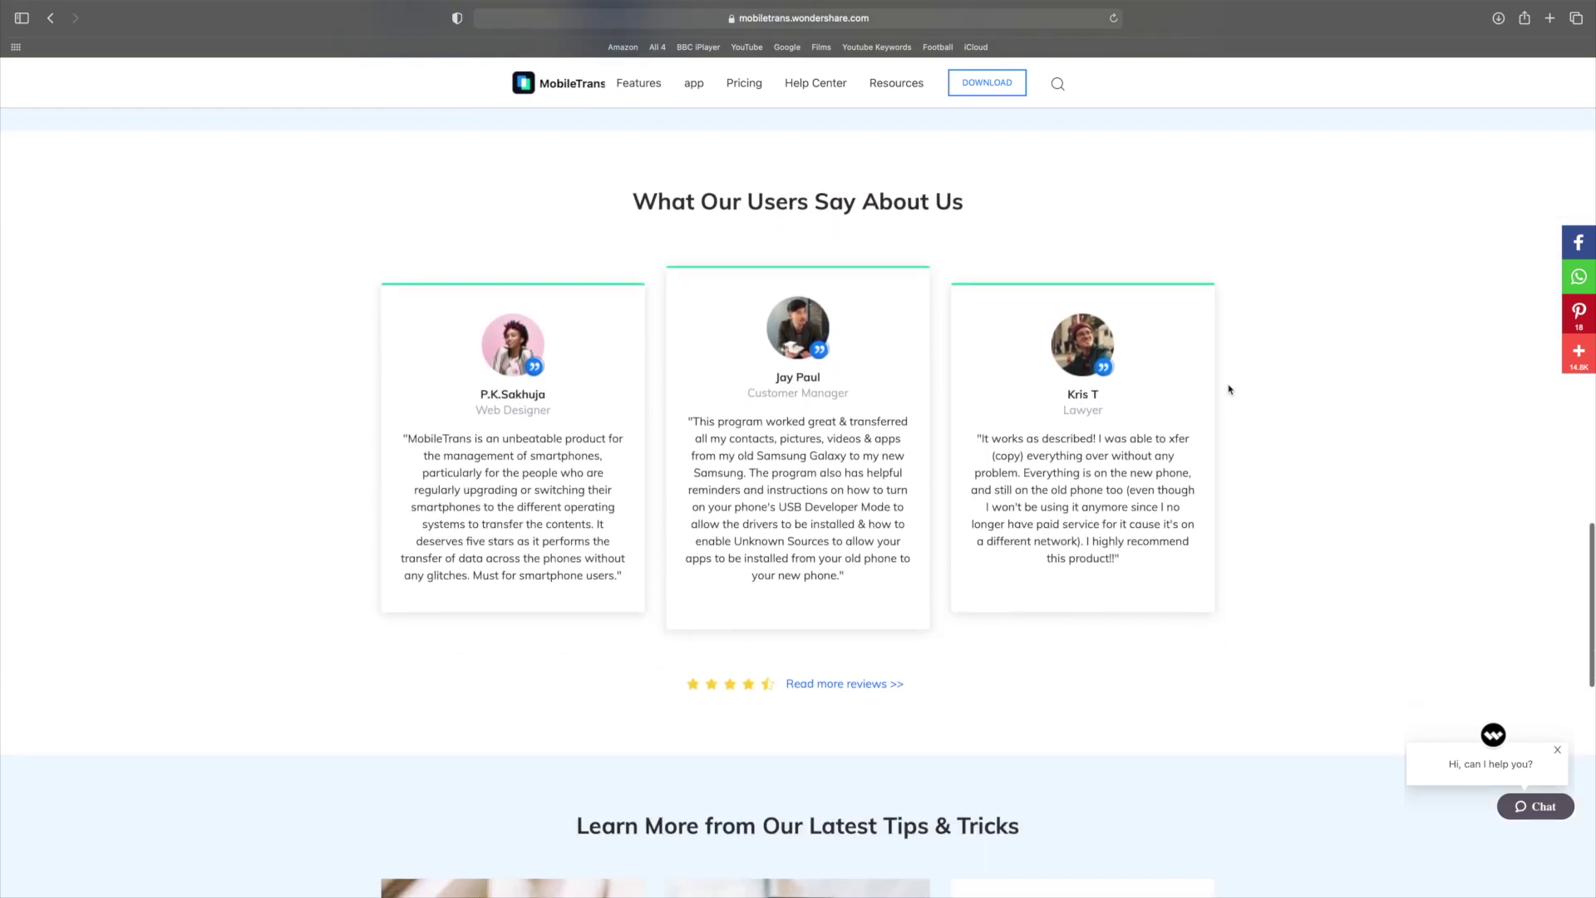
scroll(1228, 391, down, 3)
scroll(1228, 390, down, 1)
scroll(1228, 389, down, 3)
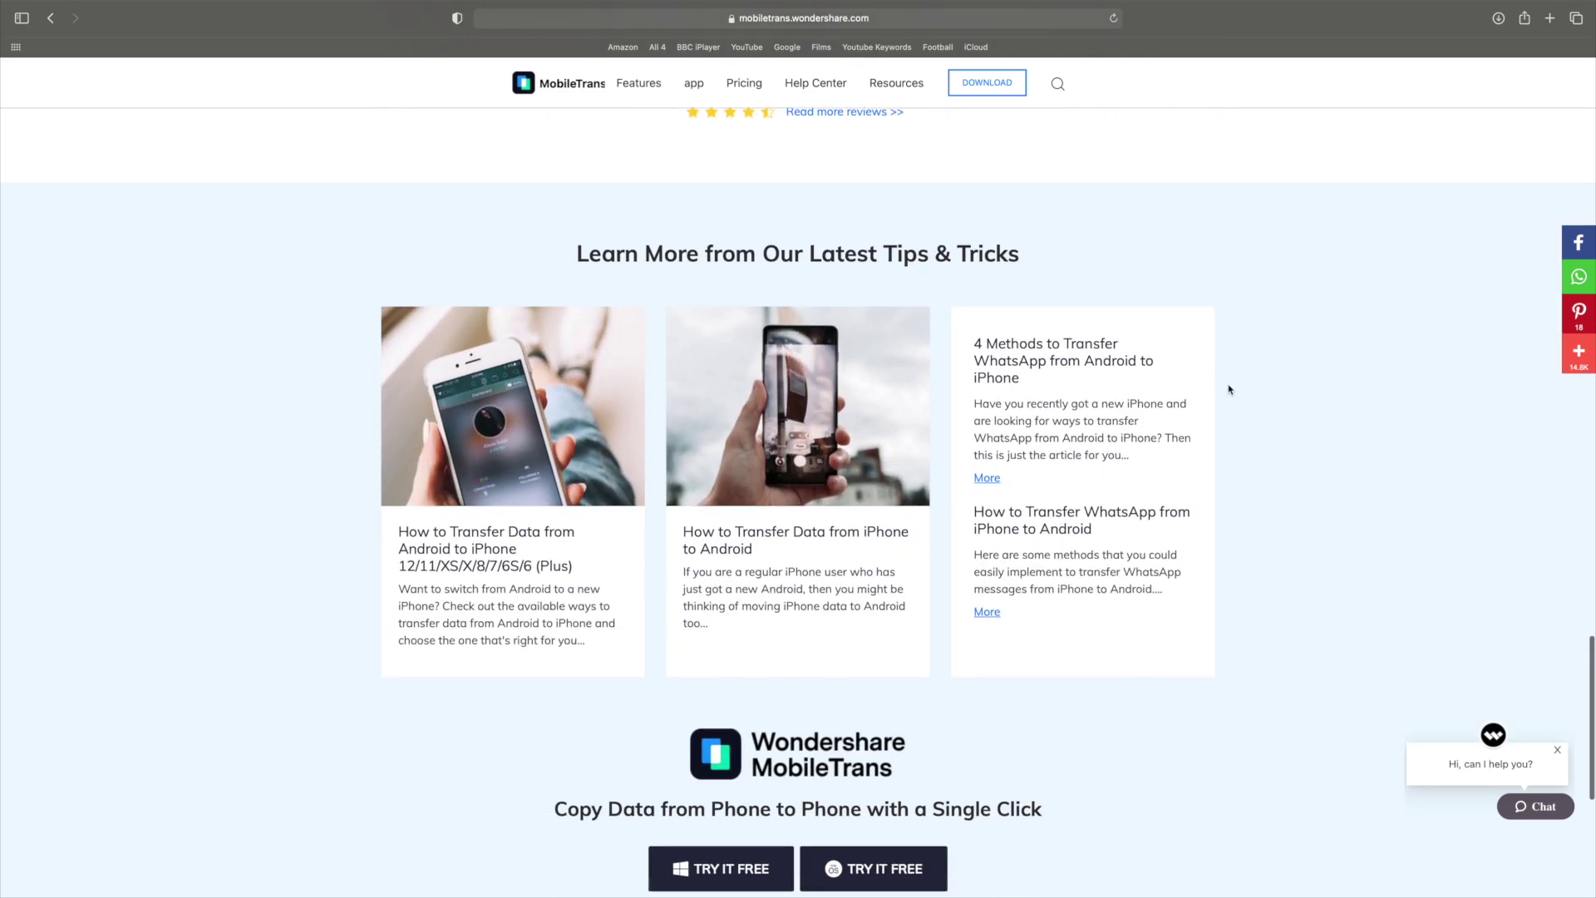
scroll(1228, 390, down, 3)
scroll(1229, 390, down, 1)
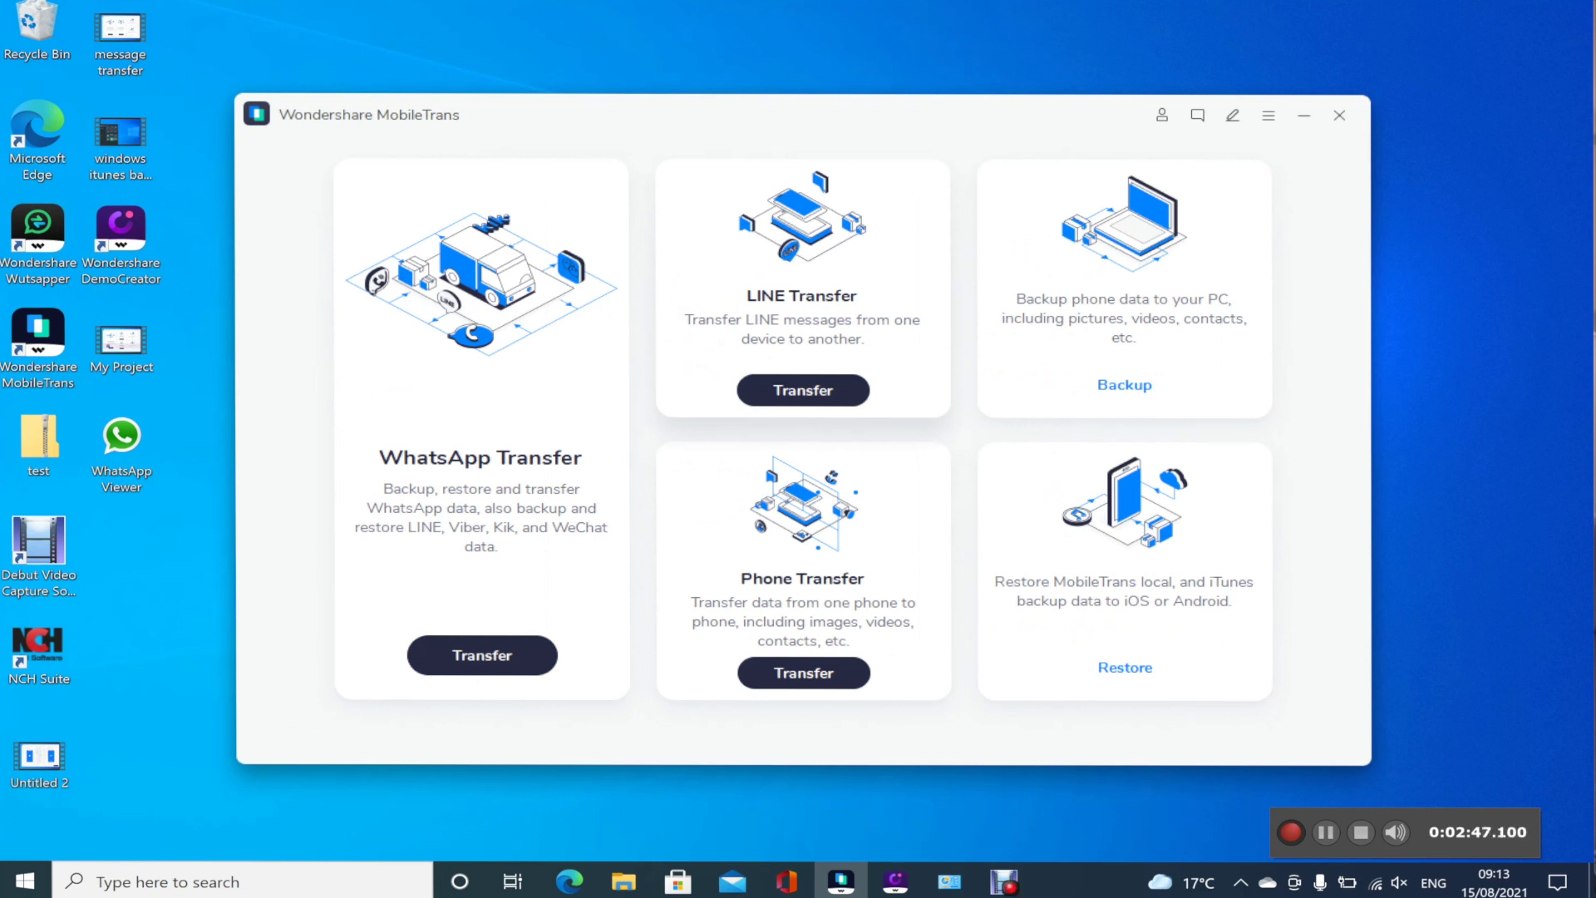
click(801, 389)
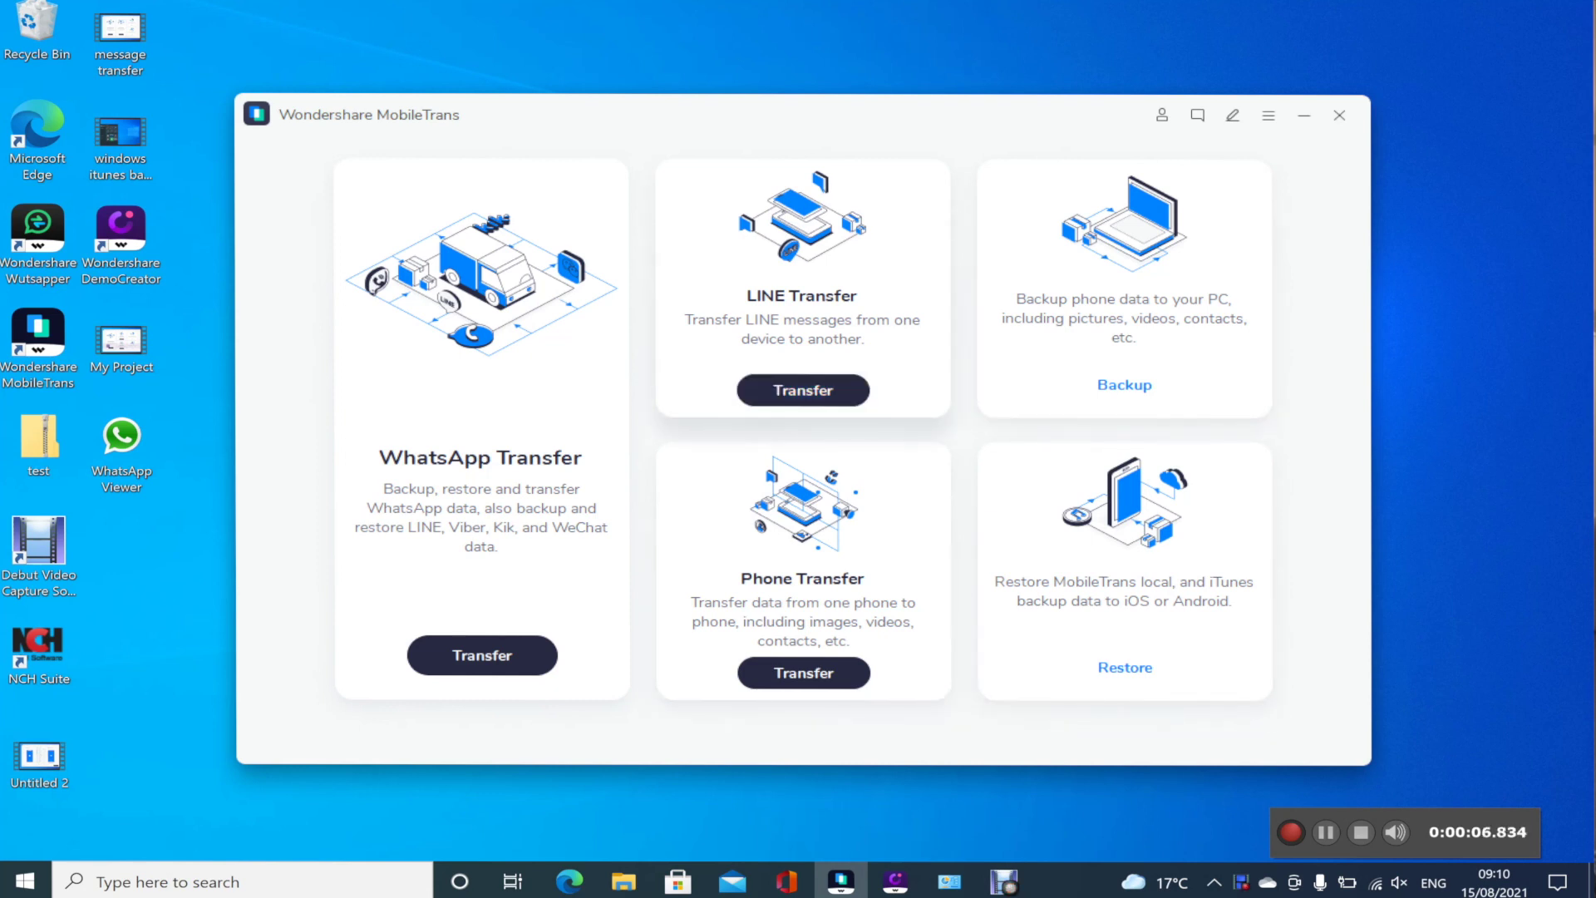
- Choose LINE Transfer's Restore to Device option to restore the LINE backup to the iPhone
click(801, 390)
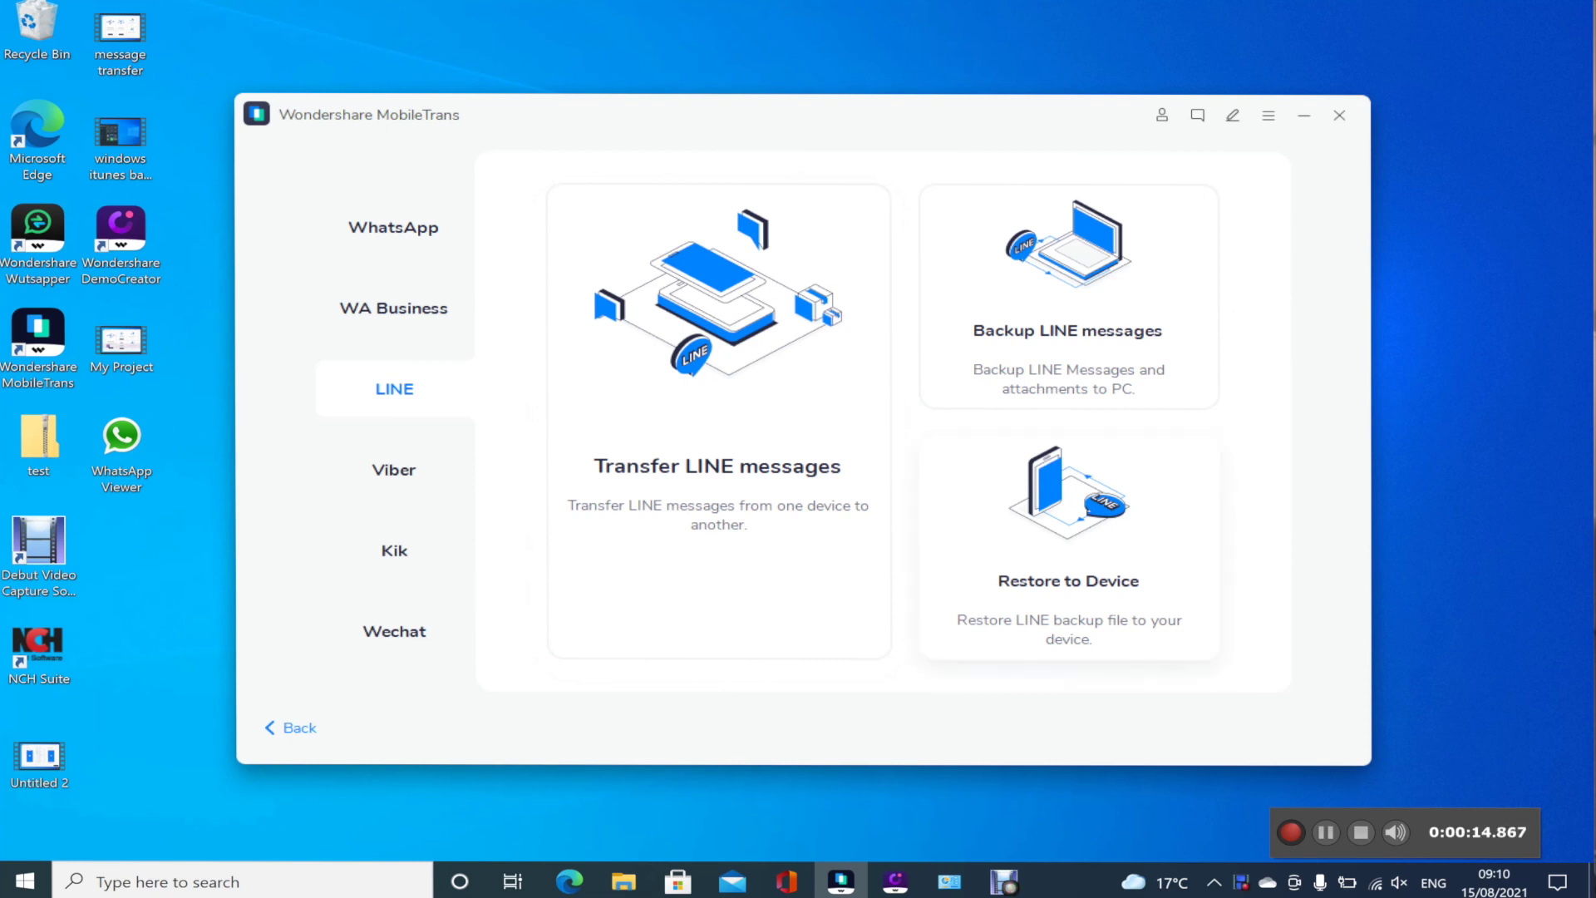
click(1068, 548)
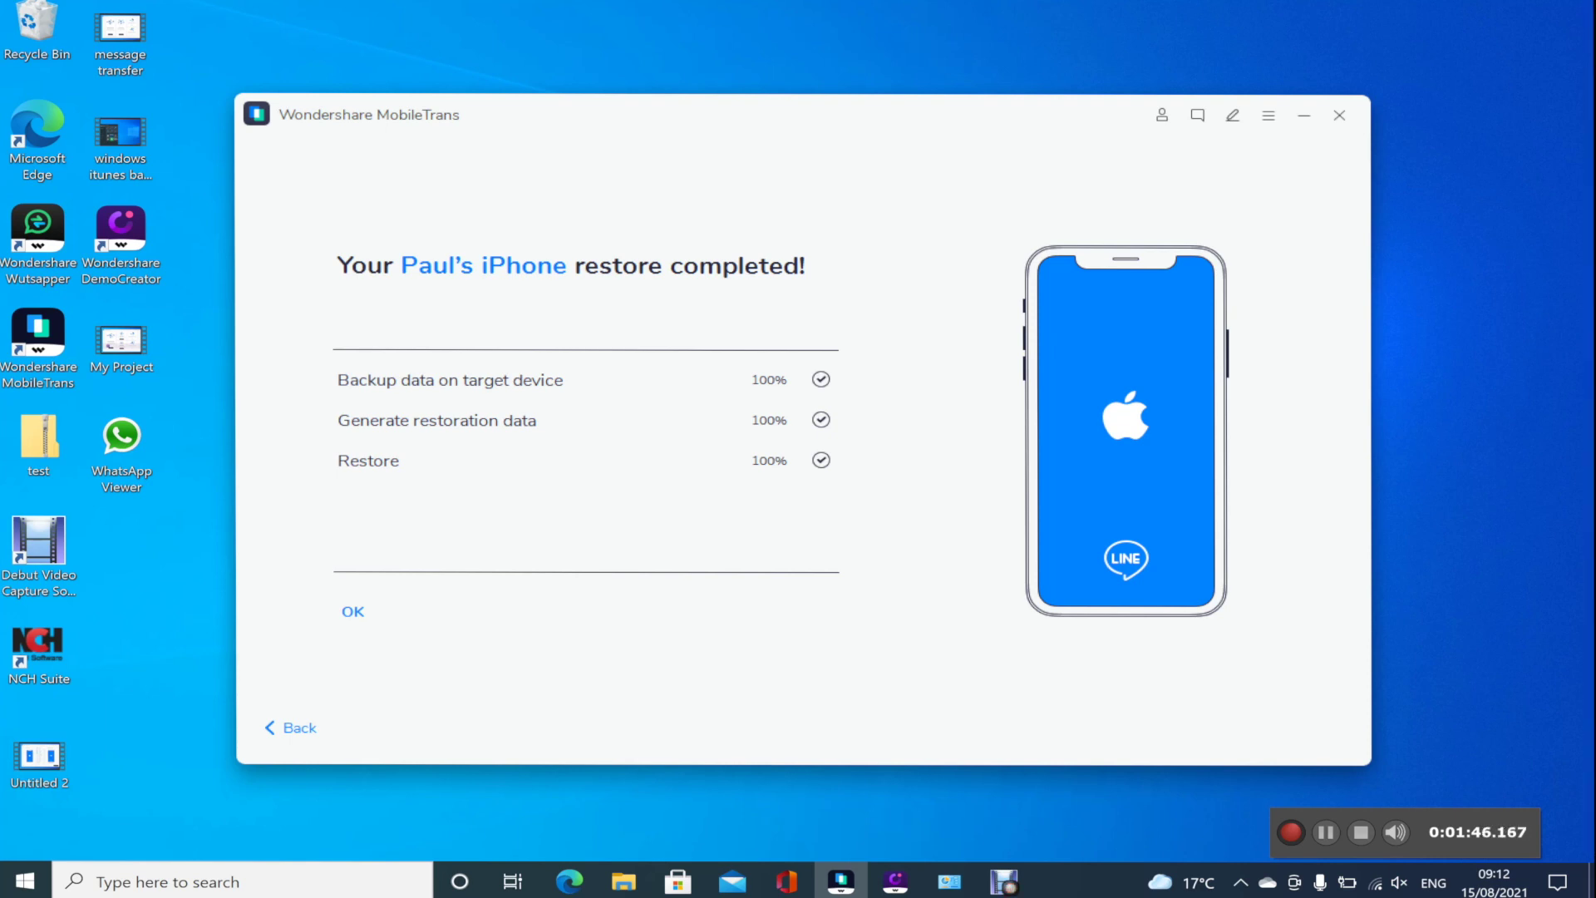
- Dismiss the restore completed message to return to the LINE backup file list
click(353, 611)
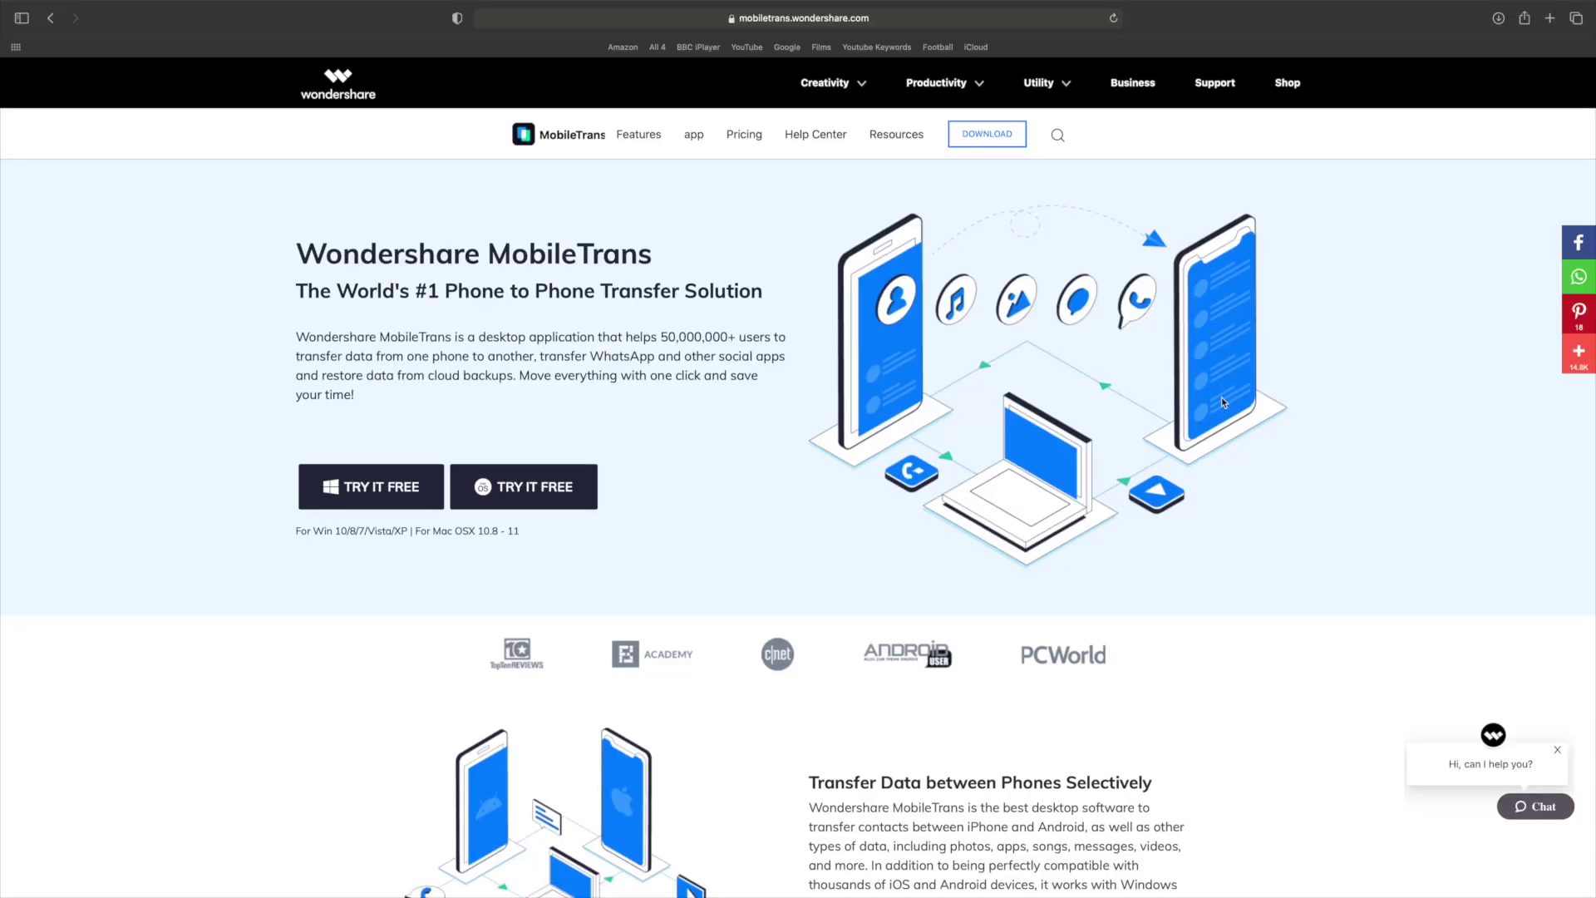
scroll(1221, 401, down, 1)
scroll(1221, 401, down, 3)
scroll(1222, 401, down, 1)
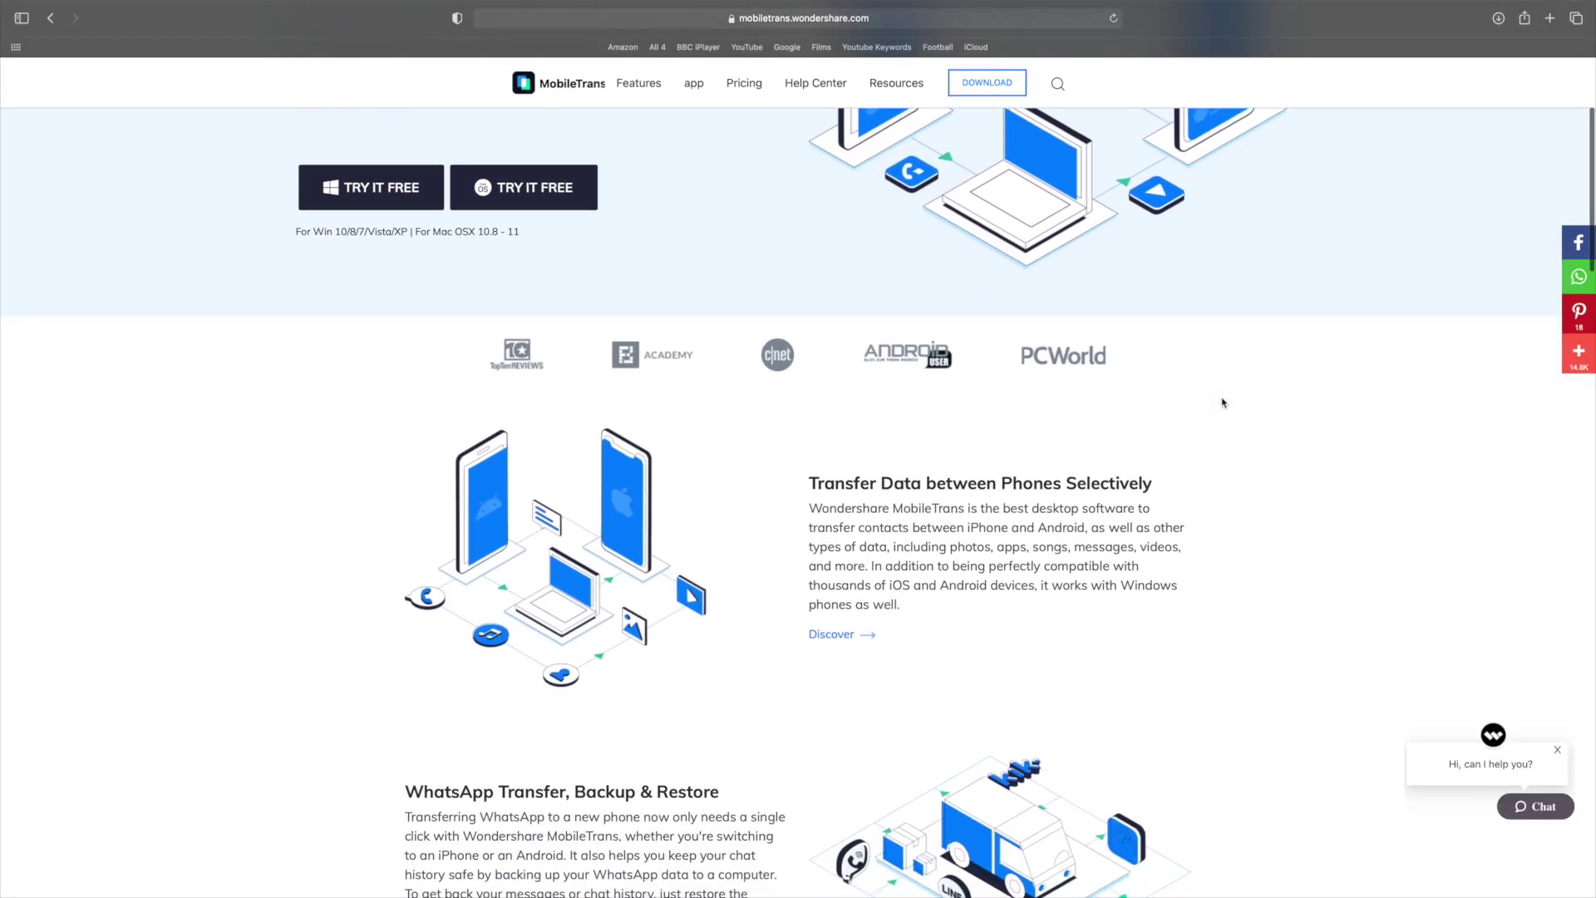
scroll(1223, 402, down, 1)
scroll(1221, 401, down, 1)
scroll(1221, 401, down, 2)
scroll(1222, 402, down, 1)
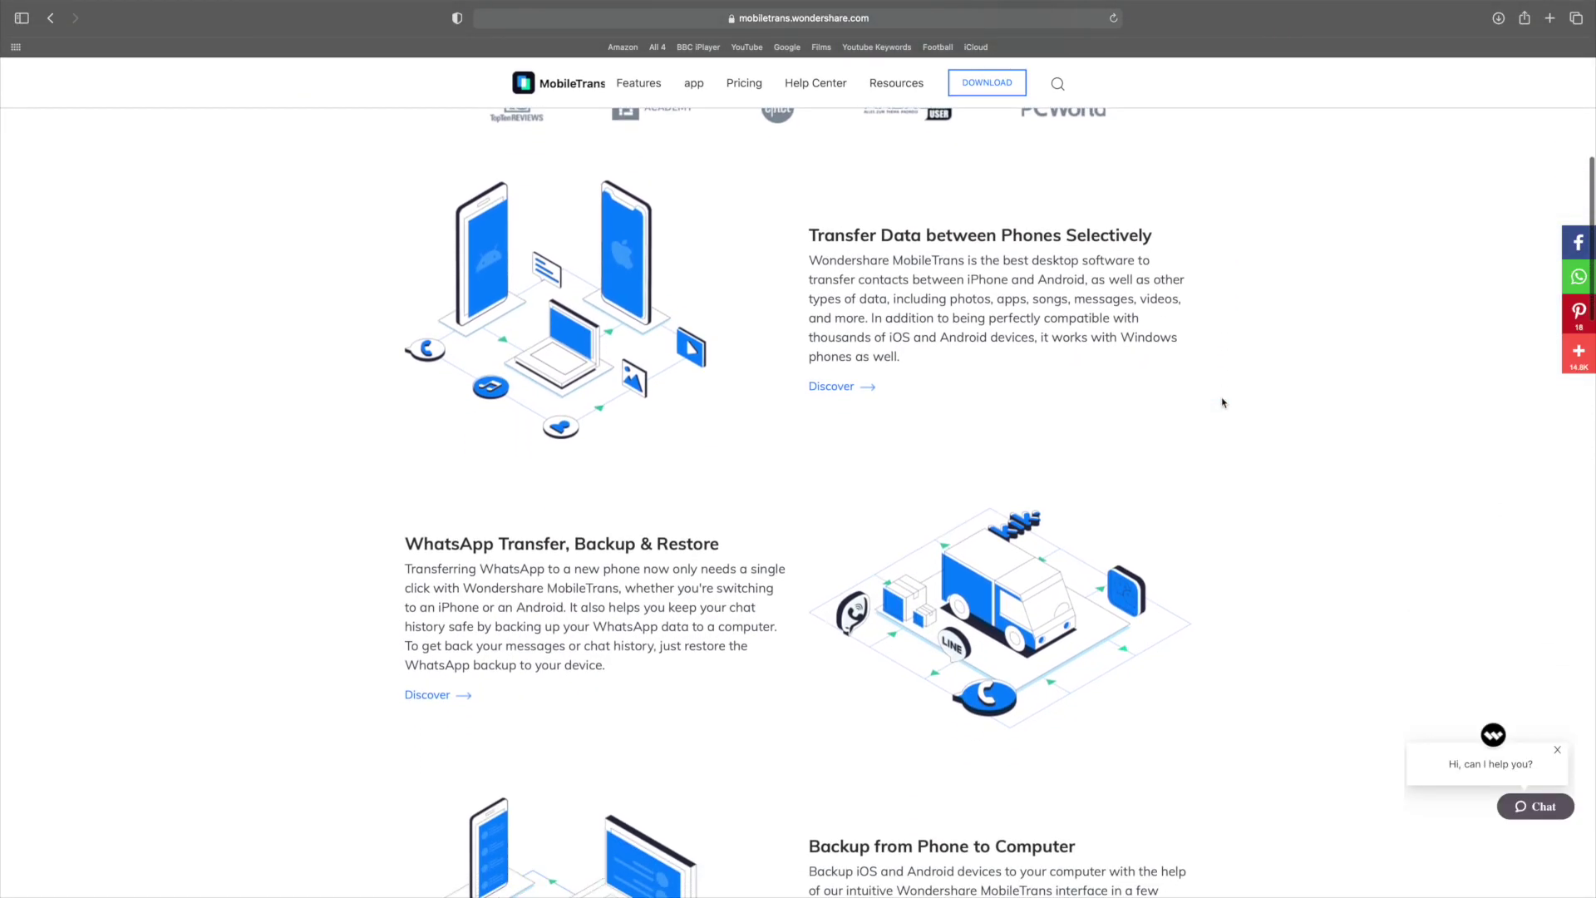
scroll(1221, 403, down, 2)
scroll(1223, 402, down, 3)
scroll(1222, 402, down, 1)
scroll(1223, 402, down, 1)
scroll(1222, 402, down, 2)
scroll(1223, 402, down, 2)
scroll(1222, 402, down, 1)
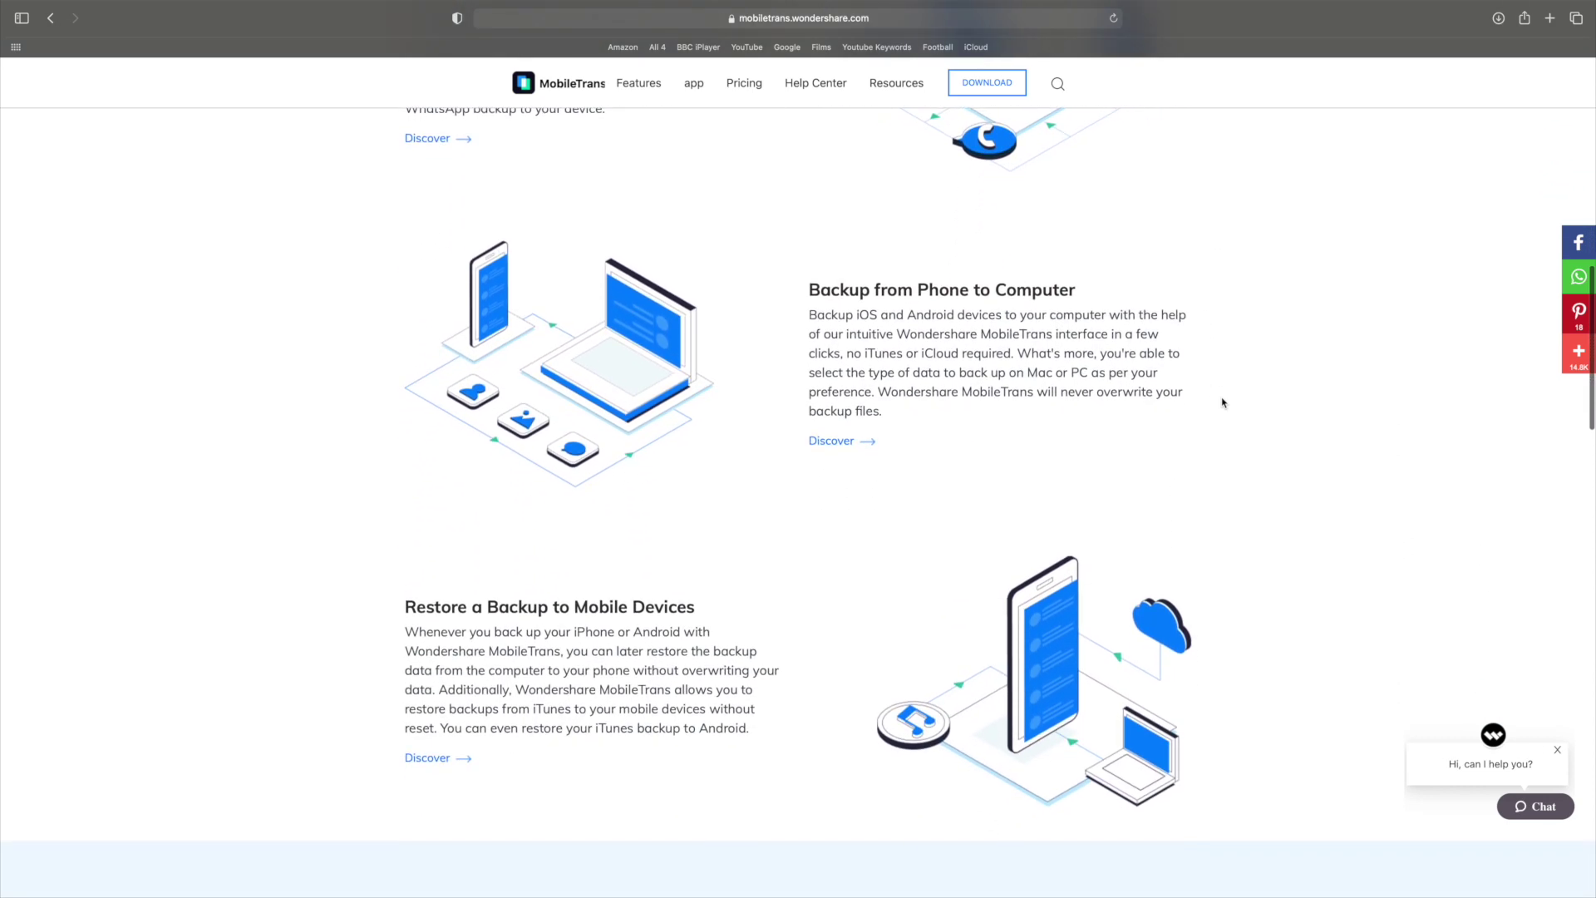
scroll(1222, 402, down, 1)
scroll(1223, 400, down, 3)
scroll(1223, 399, down, 1)
scroll(1227, 390, down, 1)
scroll(1228, 390, down, 2)
scroll(1228, 390, down, 2)
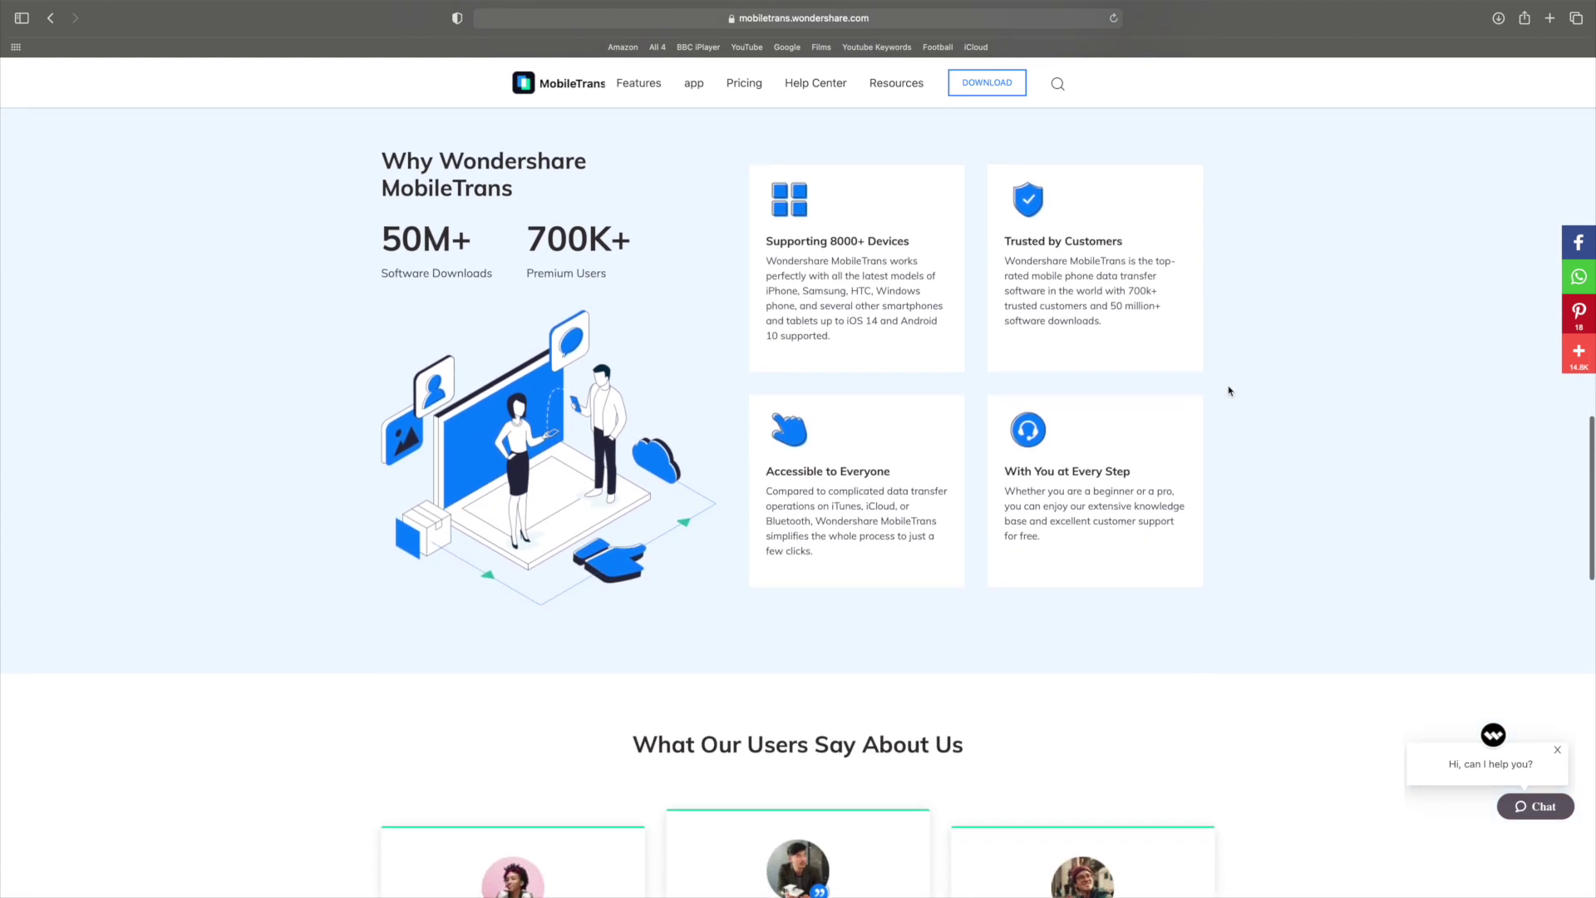
scroll(1229, 390, up, 1)
scroll(1229, 391, down, 2)
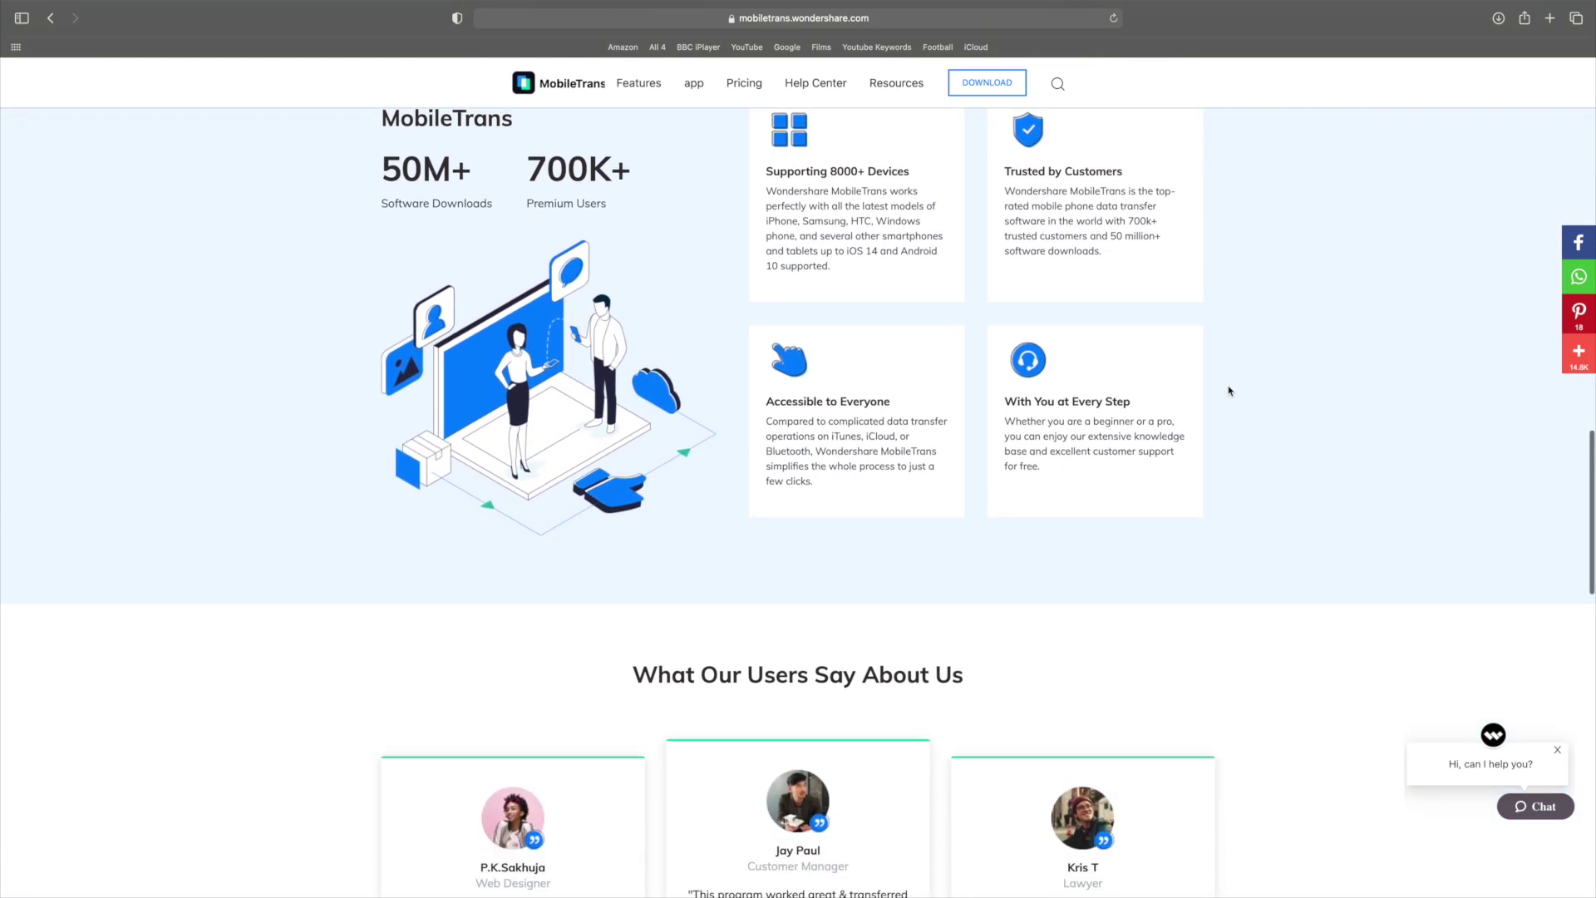
scroll(1229, 391, down, 2)
scroll(1229, 391, down, 1)
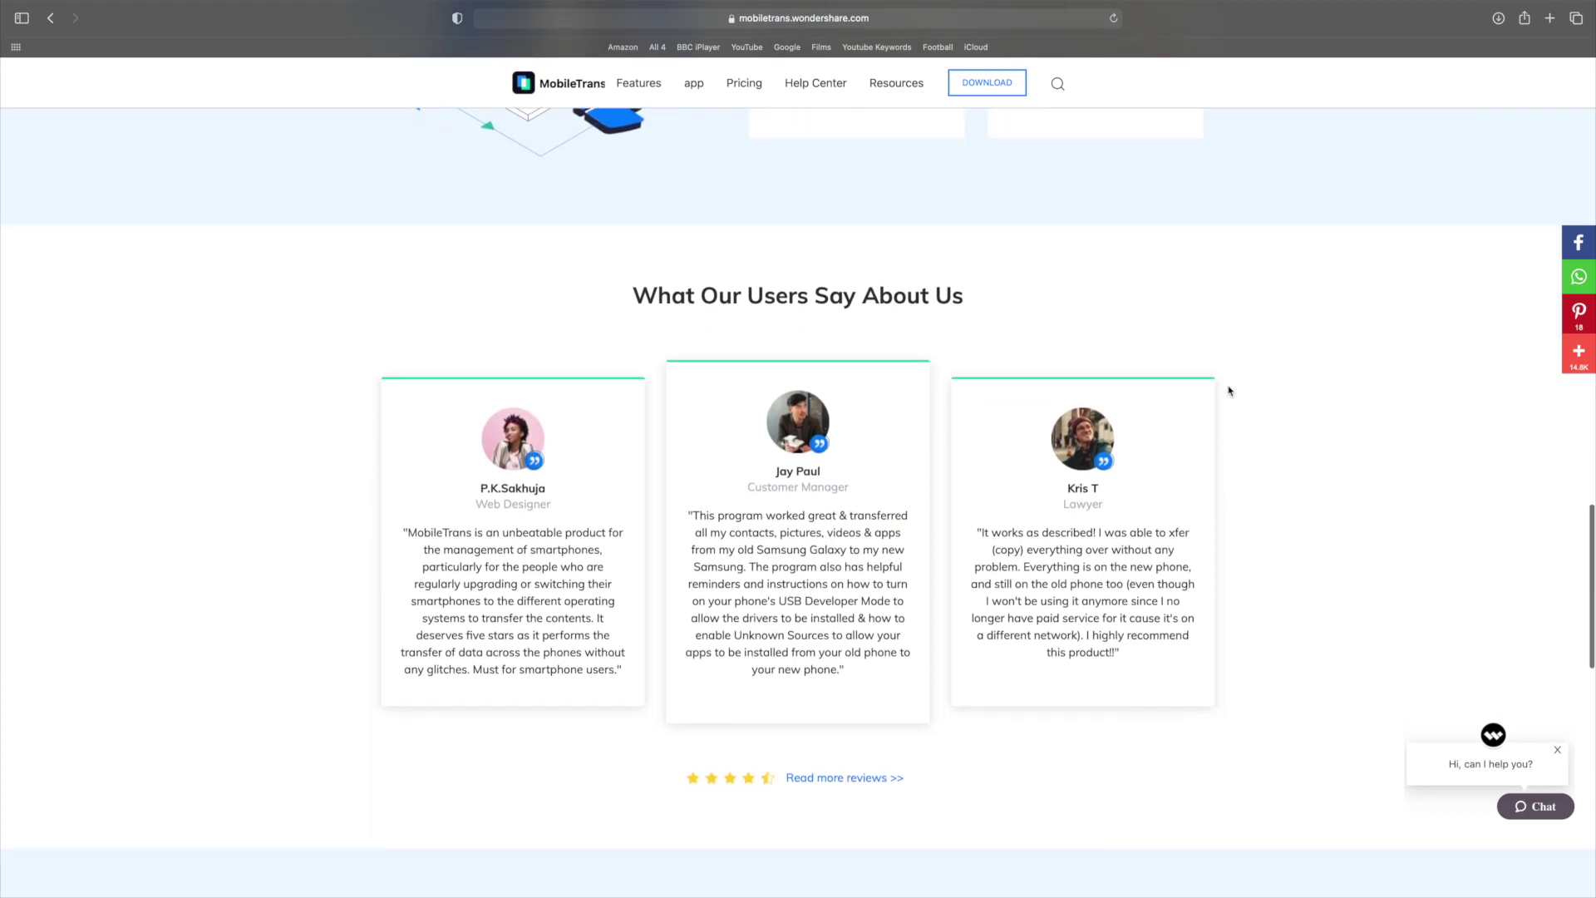